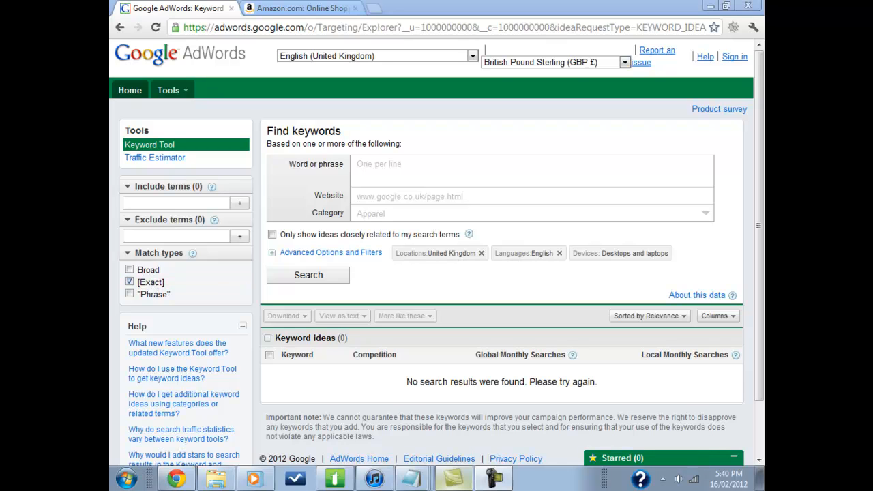
# - Search for keyword ideas based on the phrase "ultrasound", entering the captcha characters to allow the search
pyautogui.click(394, 164)
pyautogui.write('ultrasound')
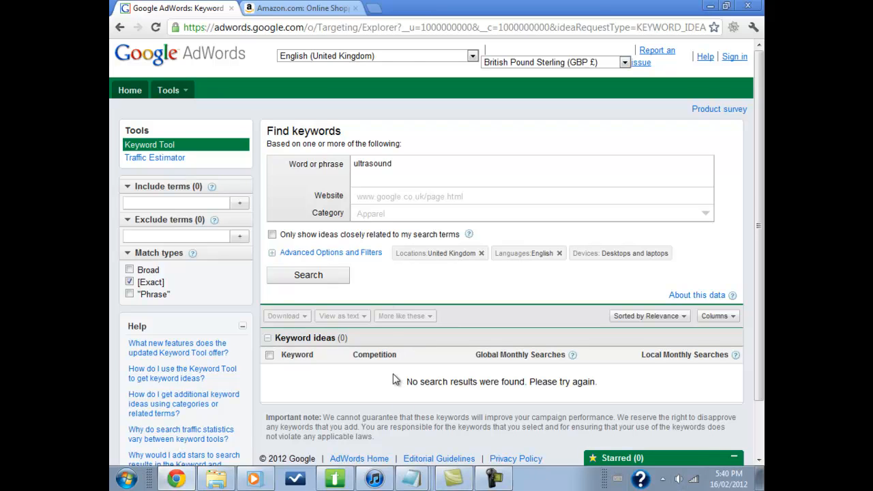
pyautogui.click(339, 280)
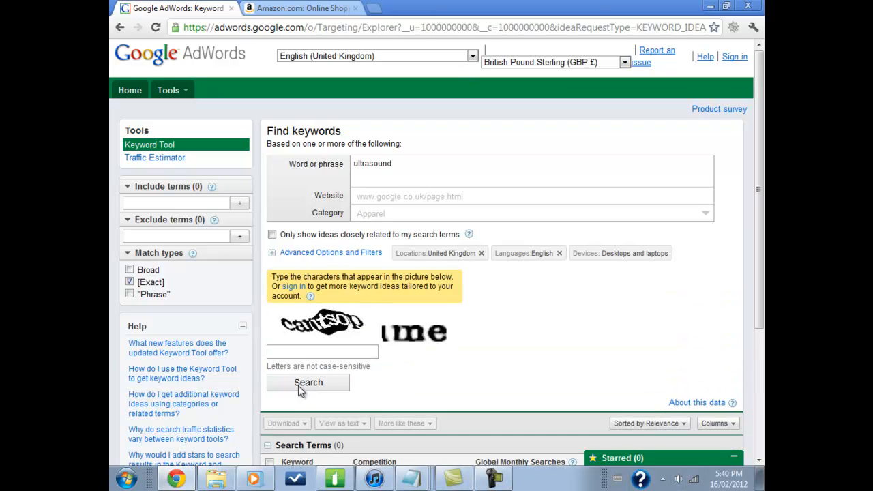
pyautogui.click(326, 353)
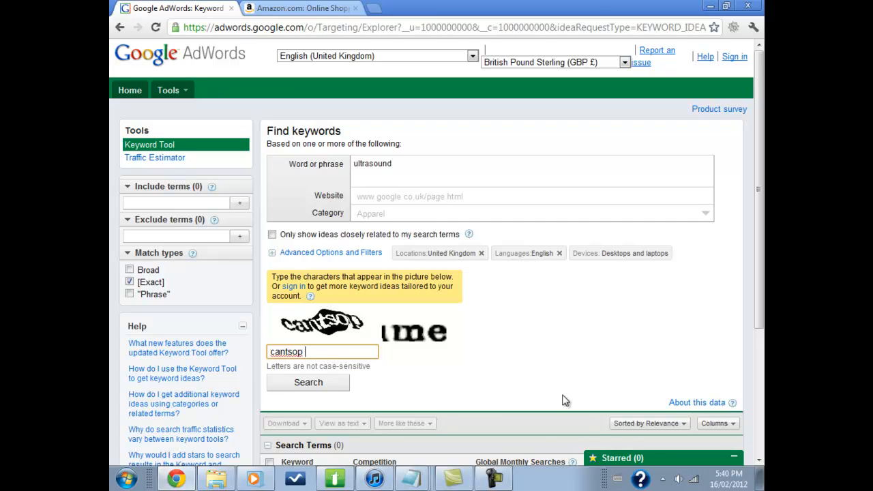
pyautogui.press('Return')
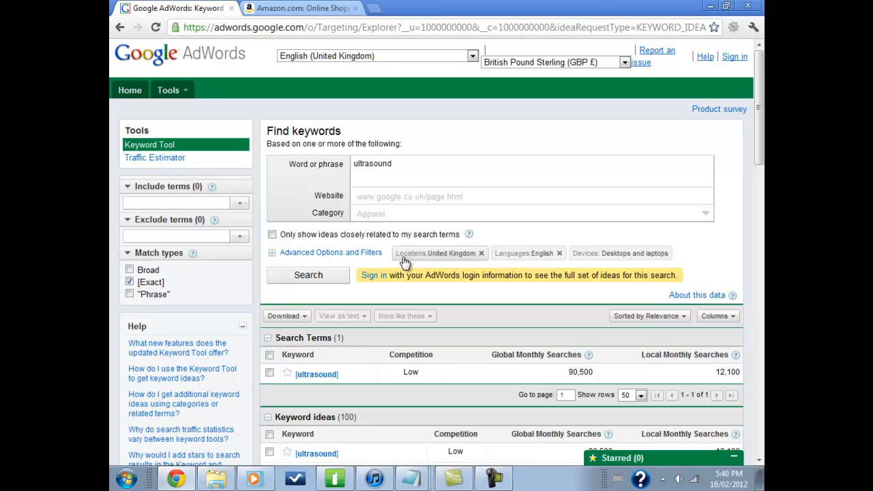
# - Examine the ultrasound keyword ideas with their competition levels and monthly search volumes, and check the download options
pyautogui.scroll(-3, 404, 261)
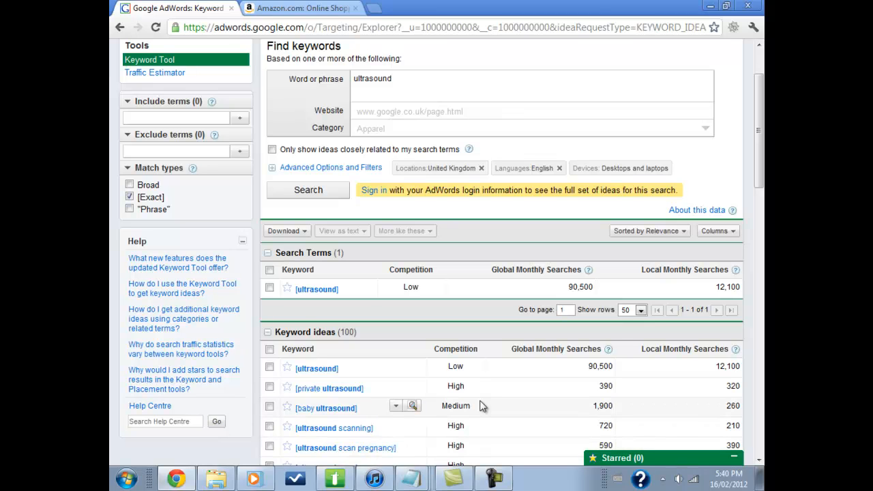
pyautogui.scroll(-1, 339, 288)
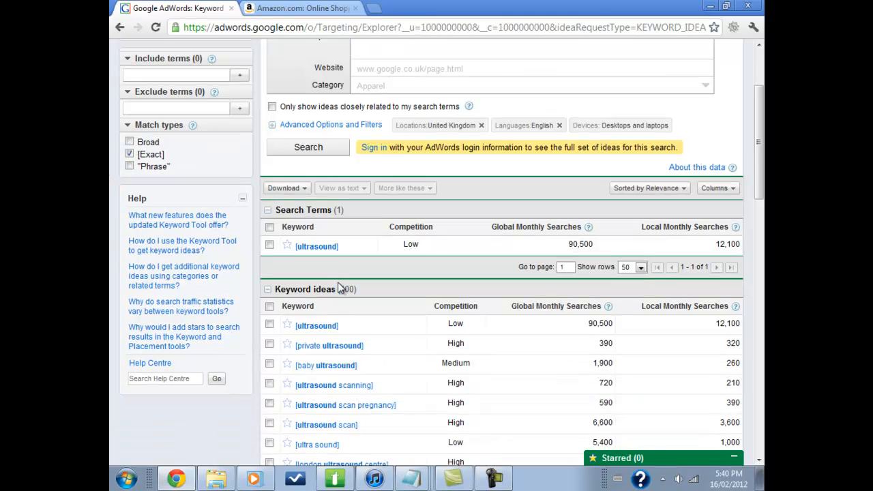
pyautogui.scroll(-1, 341, 372)
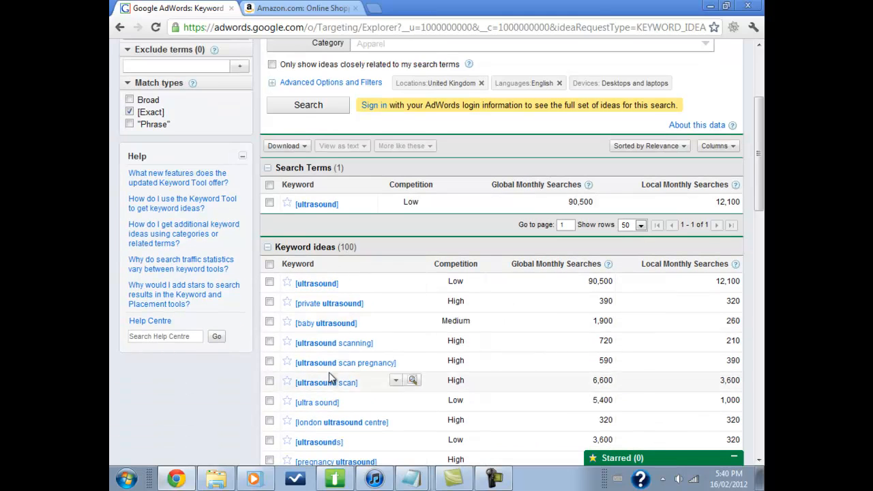
pyautogui.scroll(-5, 334, 355)
pyautogui.scroll(5, 335, 280)
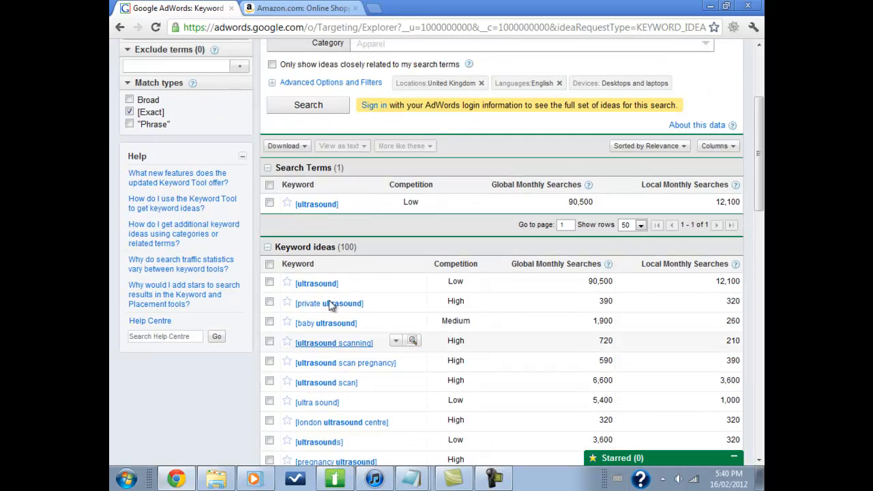
pyautogui.scroll(3, 338, 317)
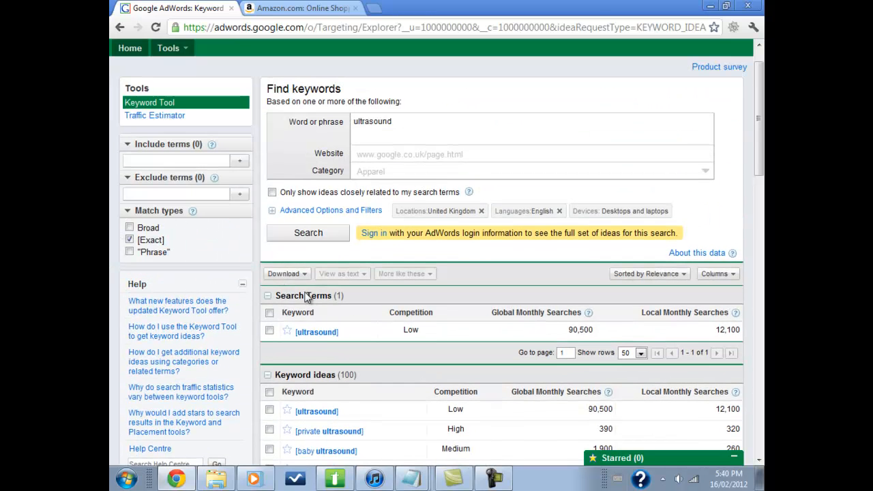
pyautogui.click(297, 274)
pyautogui.click(297, 273)
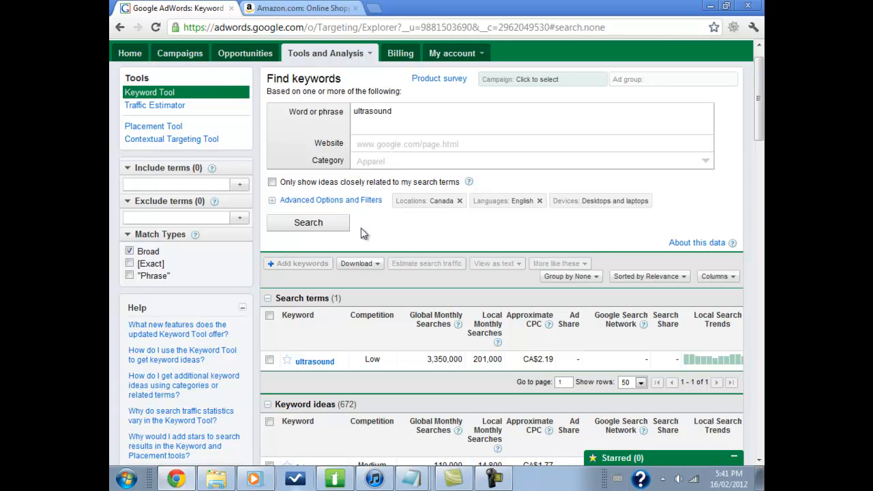
# - Download all keyword ideas for ultrasound in CSV for Excel format and dismiss the download notice
pyautogui.click(358, 263)
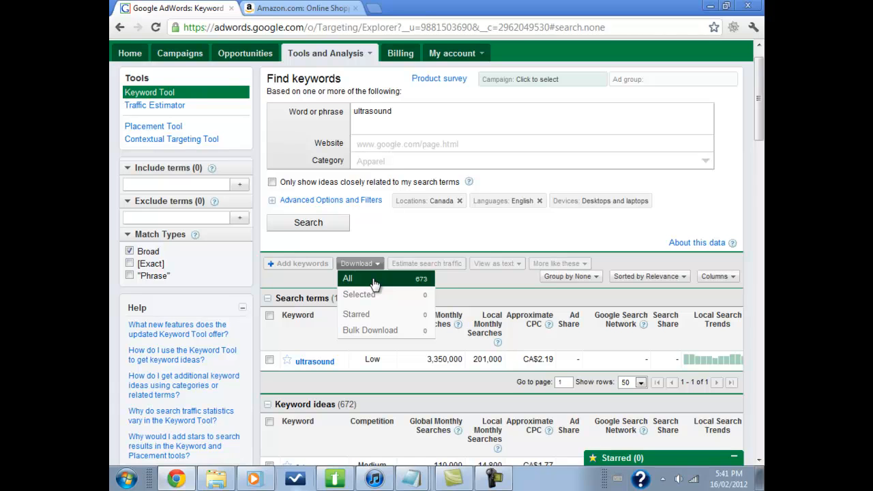
pyautogui.click(374, 279)
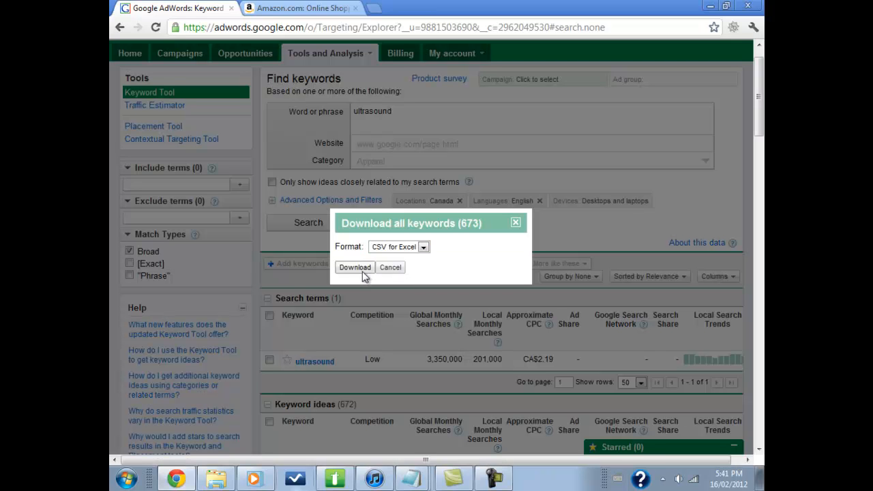
pyautogui.click(358, 270)
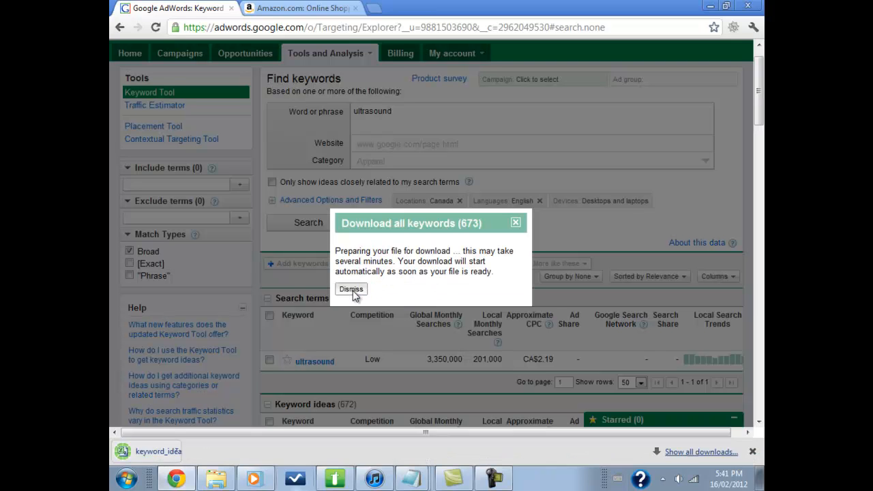
pyautogui.click(355, 291)
pyautogui.scroll(-3, 354, 291)
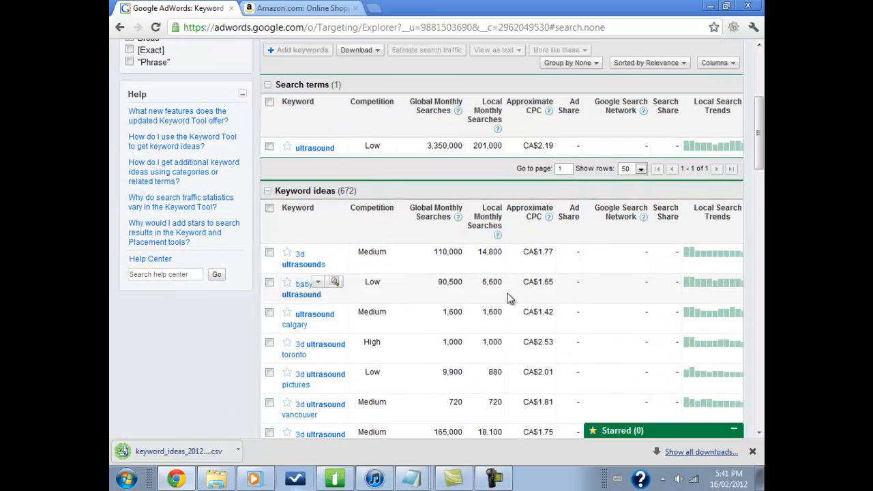
# - Look over the ultrasound keywords list in Notepad and return to the keyword search form in the browser
pyautogui.click(417, 481)
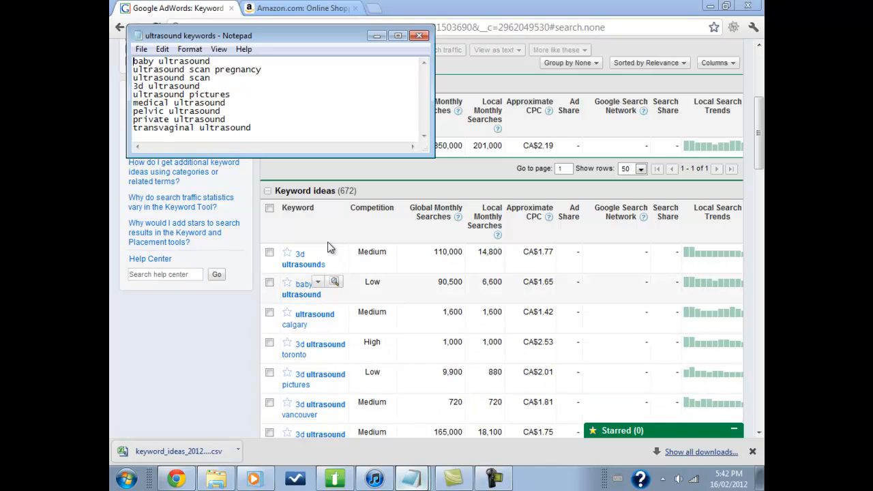
pyautogui.click(479, 486)
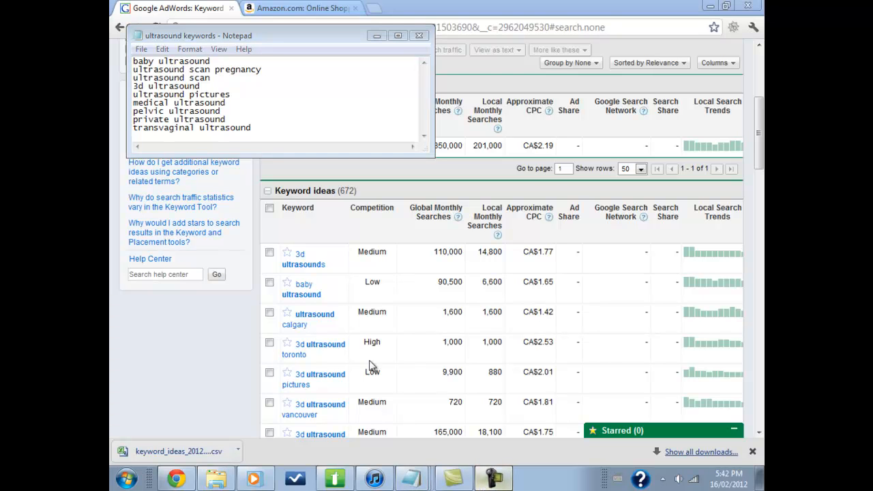
pyautogui.click(380, 293)
pyautogui.scroll(3, 374, 283)
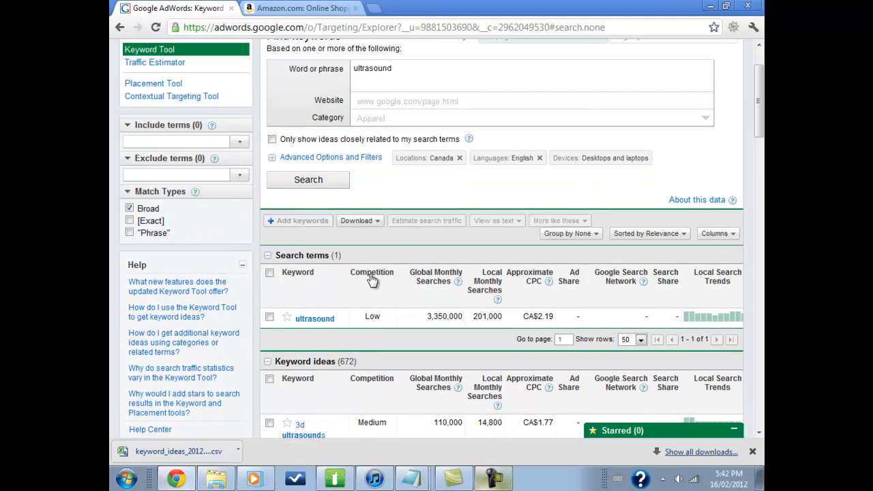
pyautogui.scroll(2, 372, 280)
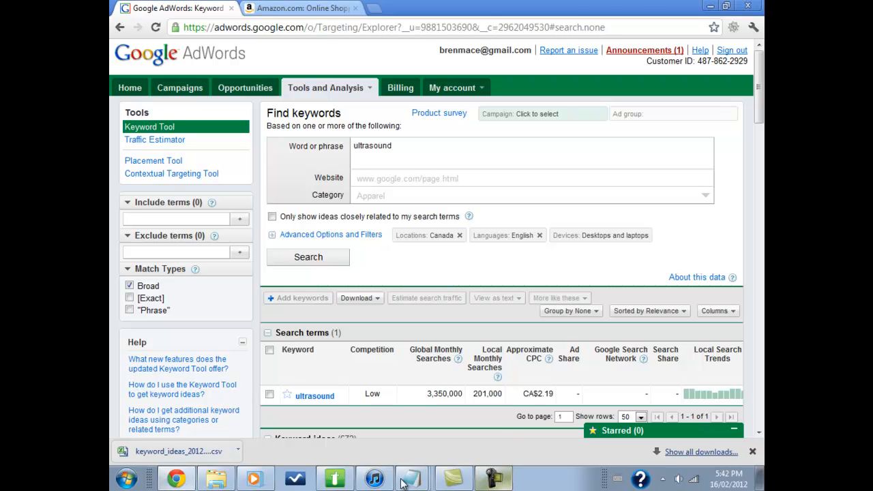
# - Switch to the ultrasound keywords list in Notepad and copy the phrase "baby ultrasound"
pyautogui.click(424, 480)
pyautogui.click(399, 432)
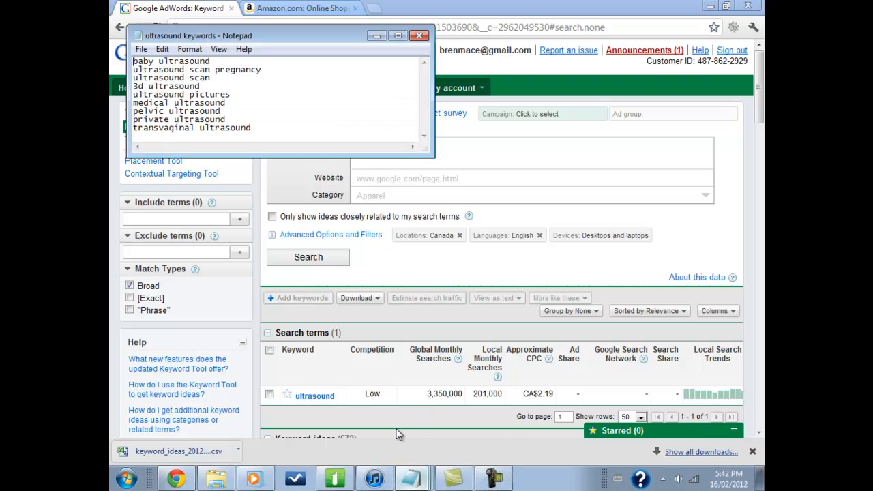
pyautogui.moveTo(262, 70); pyautogui.dragTo(130, 73)
pyautogui.click(169, 70)
pyautogui.moveTo(218, 62); pyautogui.dragTo(111, 57)
pyautogui.rightClick(135, 61)
pyautogui.click(175, 102)
# - Try to search for keyword ideas with "baby ultrasound" replacing the existing phrase in the browser form
pyautogui.click(436, 178)
pyautogui.moveTo(396, 145); pyautogui.dragTo(334, 157)
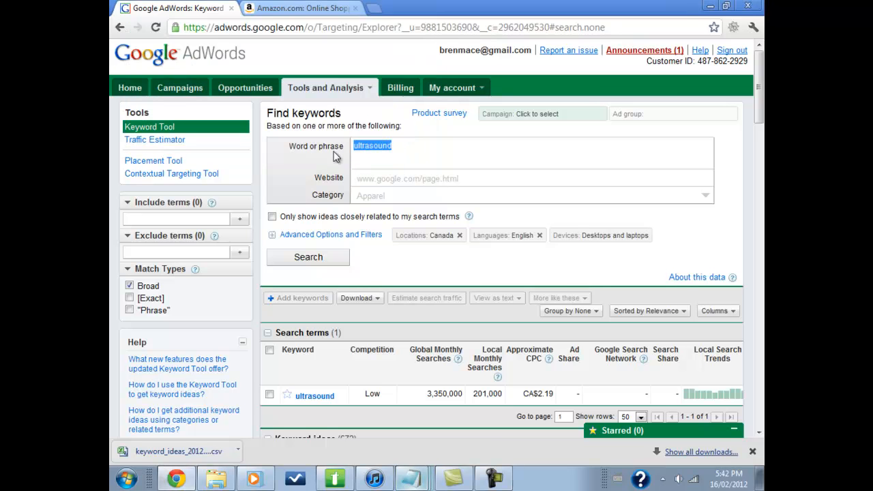
pyautogui.rightClick(367, 152)
pyautogui.click(401, 220)
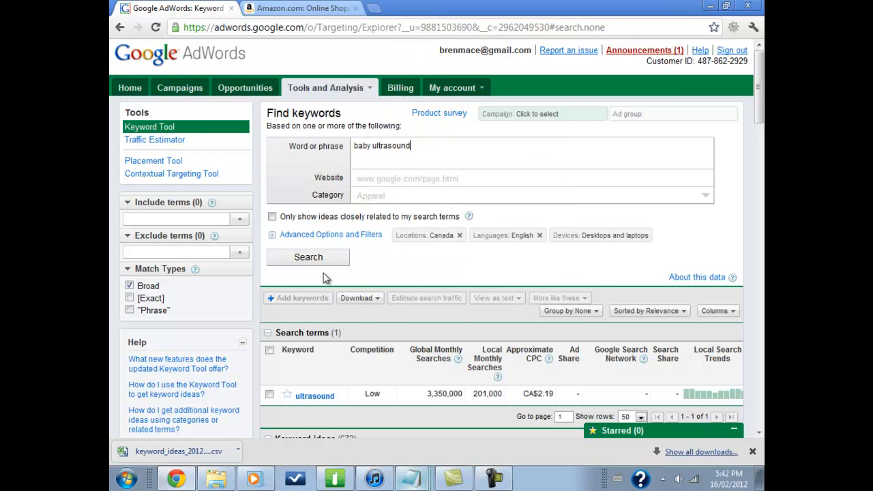
pyautogui.click(319, 256)
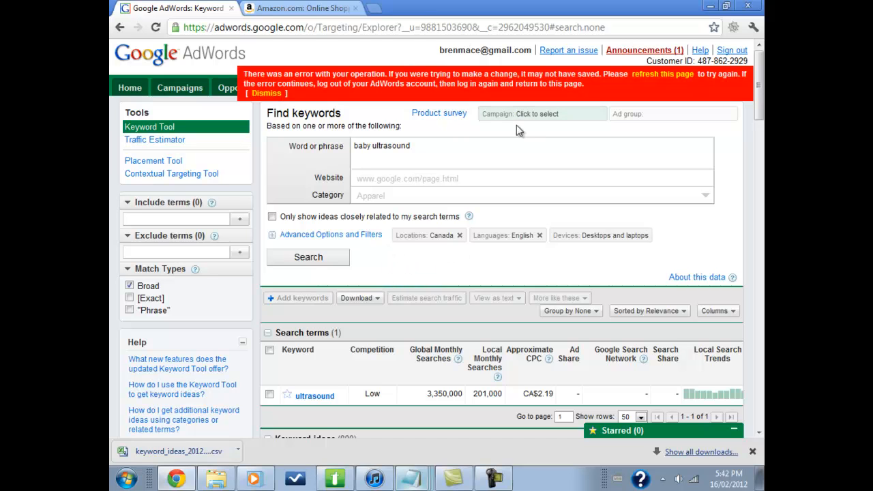
# - Switch the match type from Broad to Exact and refresh the Keyword Tool page
pyautogui.click(130, 286)
pyautogui.click(130, 298)
pyautogui.click(676, 74)
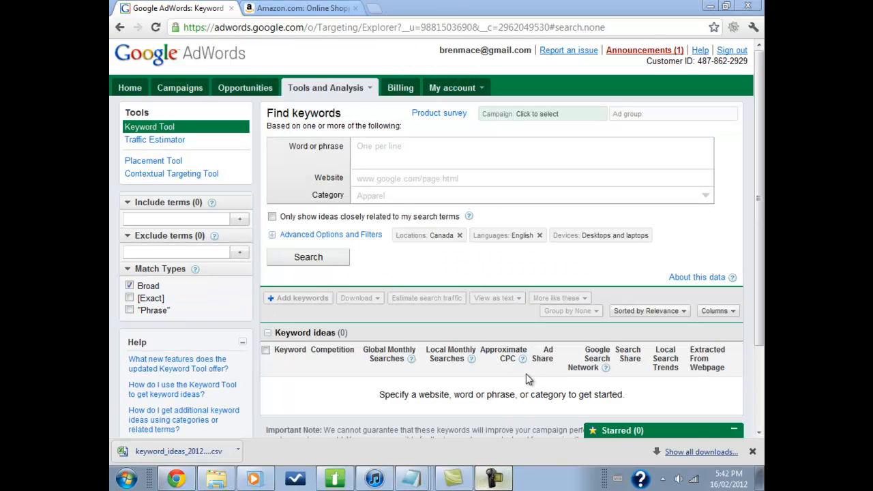
# - Restrict the match type to Exact only and search for keyword ideas with the copied phrase "baby ultrasound"
pyautogui.click(153, 299)
pyautogui.click(150, 285)
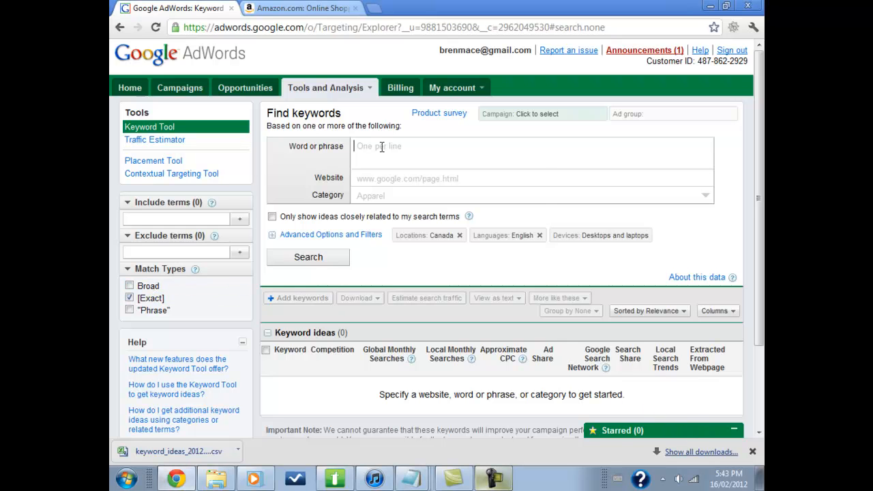
pyautogui.rightClick(382, 147)
pyautogui.click(407, 214)
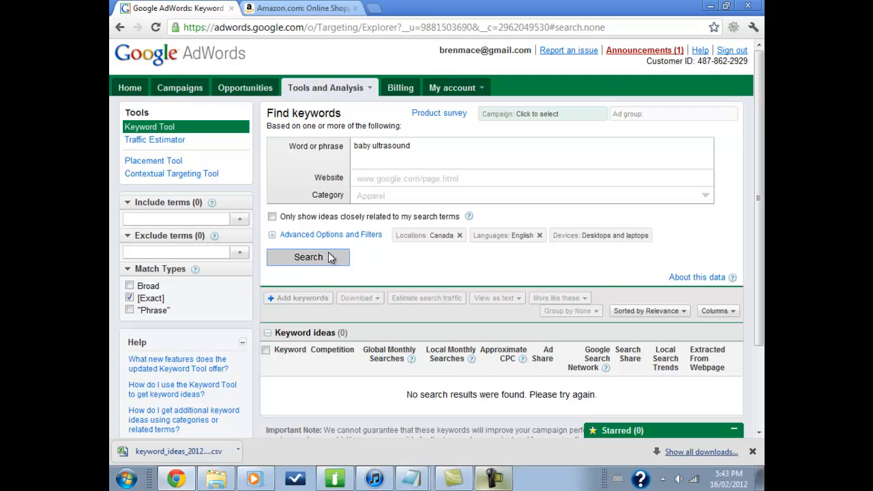
pyautogui.click(330, 258)
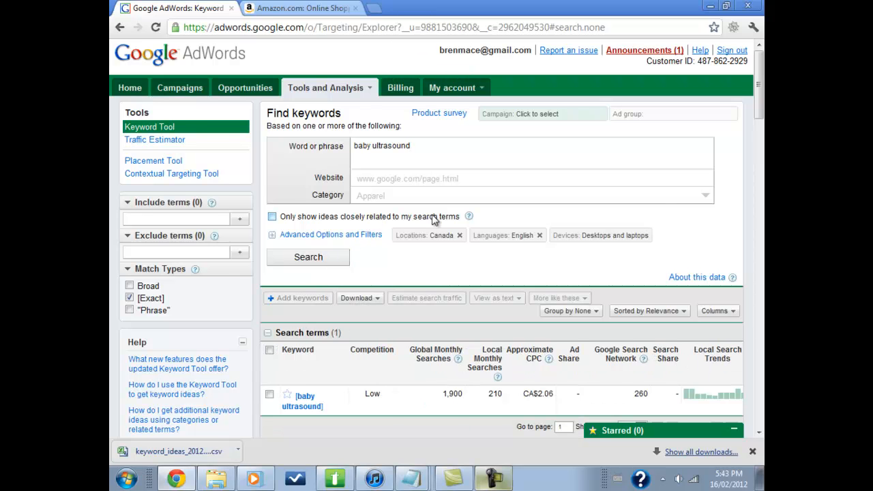
# - Download all keyword ideas for baby ultrasound in CSV for Excel format
pyautogui.scroll(-3, 432, 214)
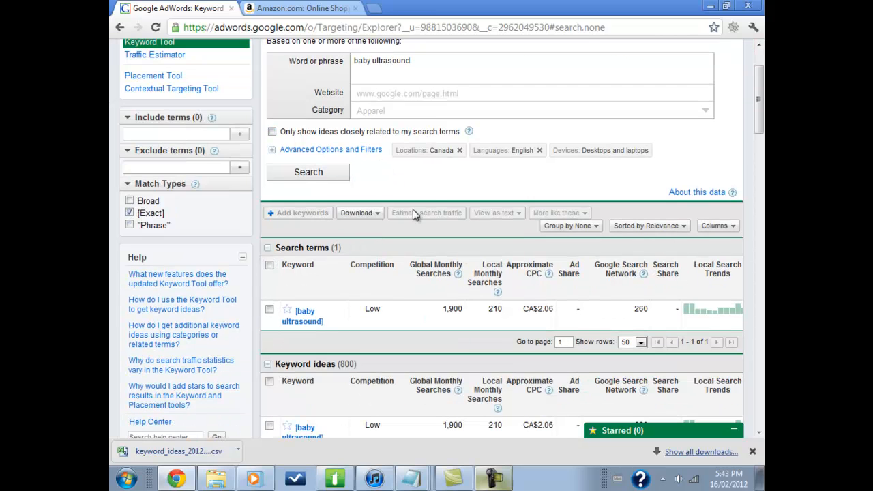
pyautogui.click(373, 219)
pyautogui.click(382, 230)
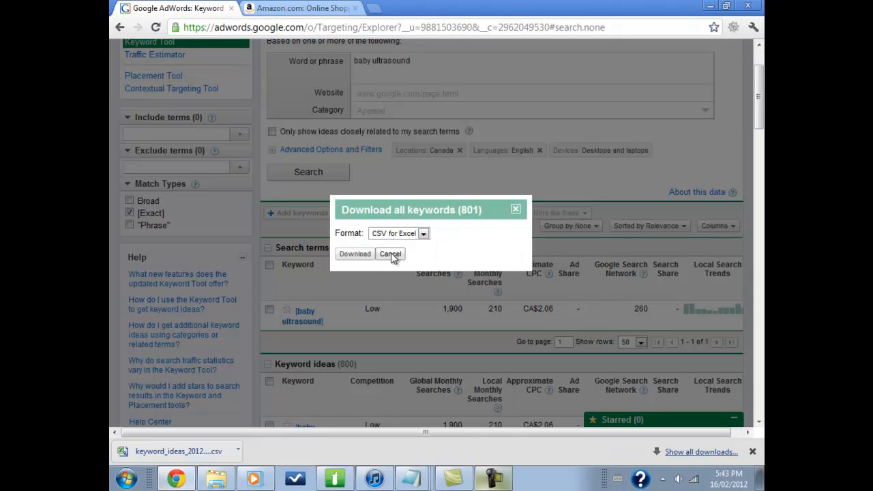
pyautogui.click(353, 254)
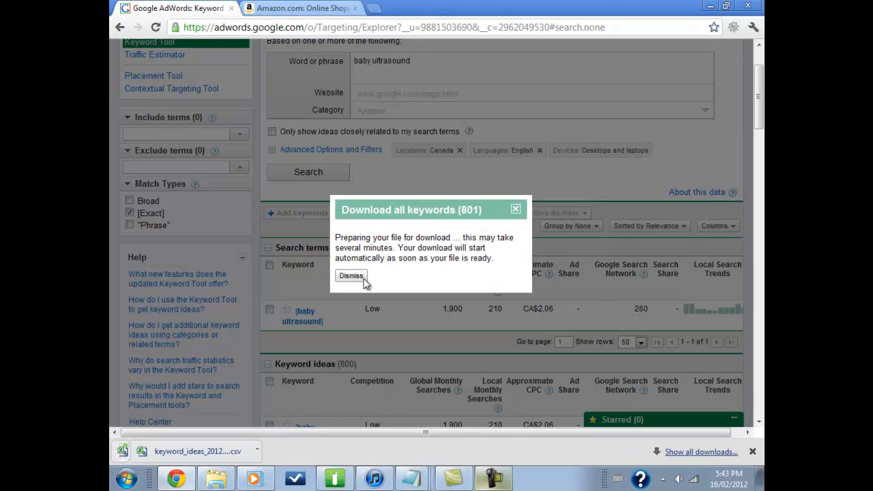
# - Copy "ultrasound scan pregnancy" from the keywords list in Notepad and minimize the list
pyautogui.click(412, 479)
pyautogui.moveTo(263, 70); pyautogui.dragTo(127, 68)
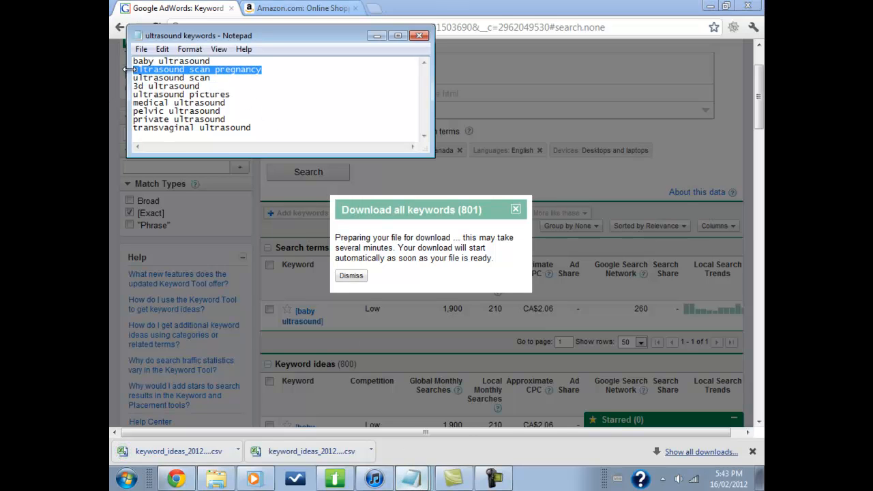
pyautogui.rightClick(137, 75)
pyautogui.click(165, 113)
pyautogui.click(375, 36)
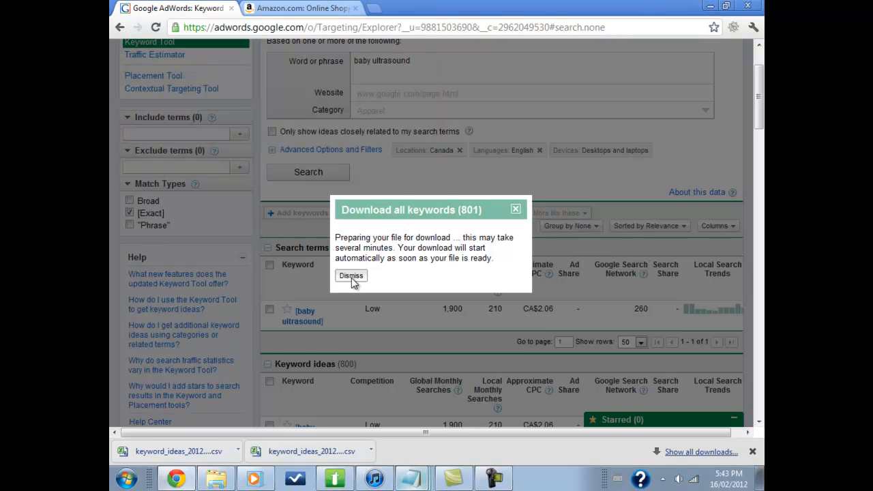
# - Dismiss the download notice and search for keyword ideas with "ultrasound scan pregnancy" replacing the previous phrase
pyautogui.click(351, 276)
pyautogui.moveTo(416, 147); pyautogui.dragTo(290, 166)
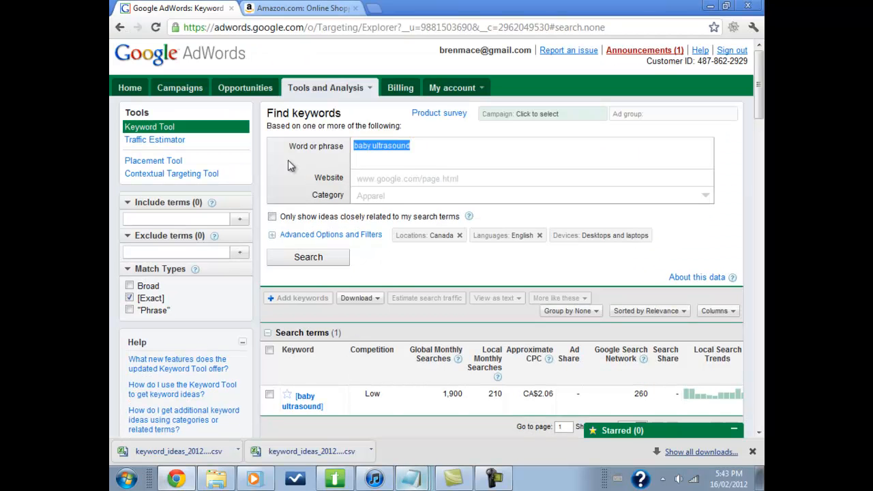
pyautogui.rightClick(375, 155)
pyautogui.click(417, 224)
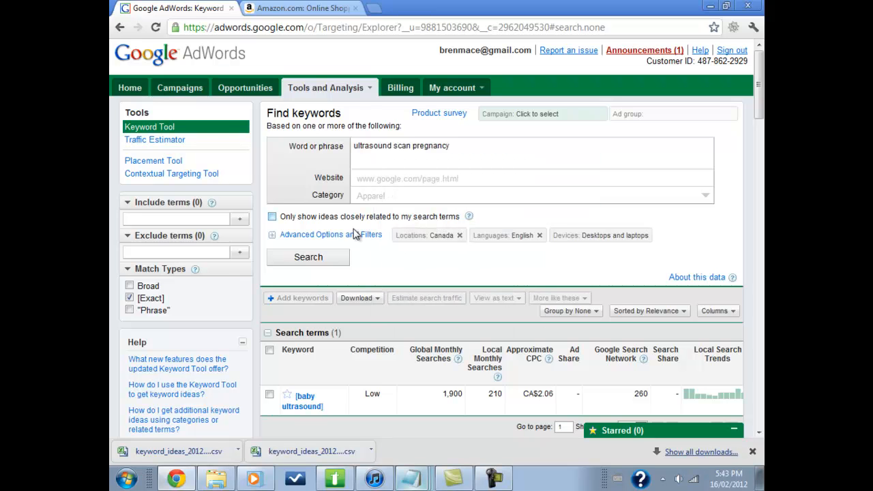
pyautogui.click(336, 257)
pyautogui.scroll(-3, 323, 332)
pyautogui.scroll(-1, 327, 296)
pyautogui.scroll(4, 415, 198)
pyautogui.click(338, 262)
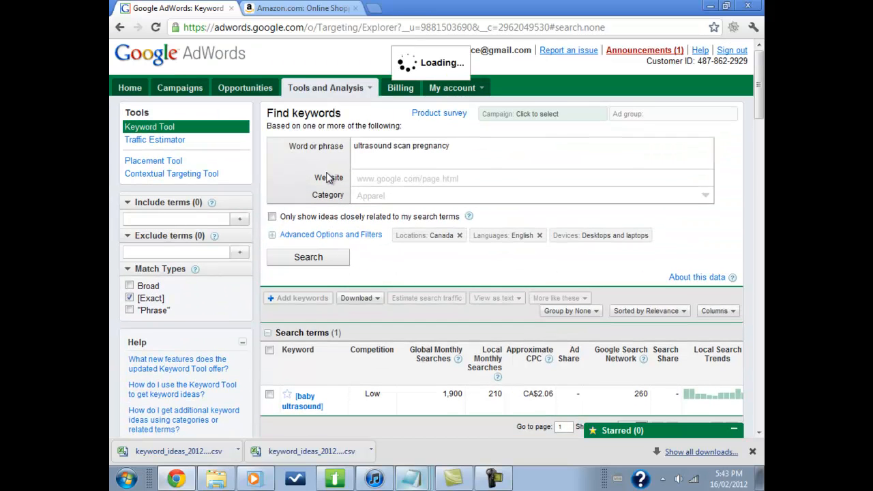
pyautogui.scroll(-1, 404, 197)
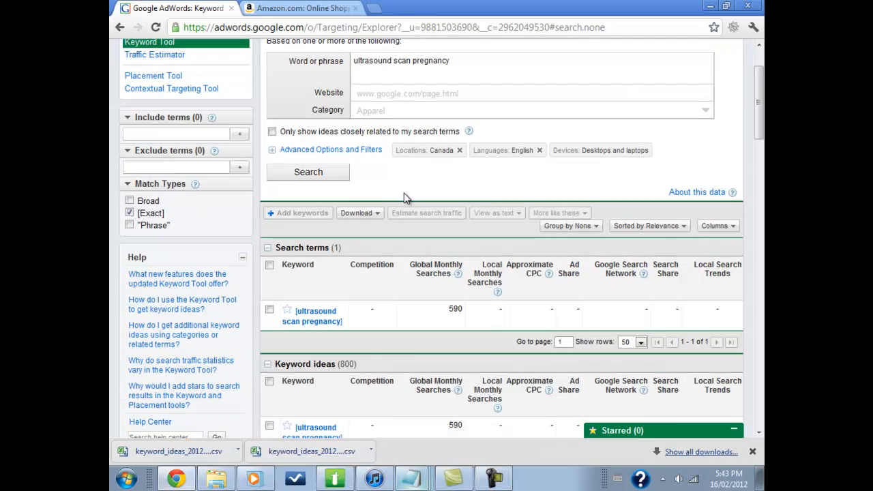
# - Download all keyword ideas for ultrasound scan pregnancy in CSV for Excel format
pyautogui.click(364, 215)
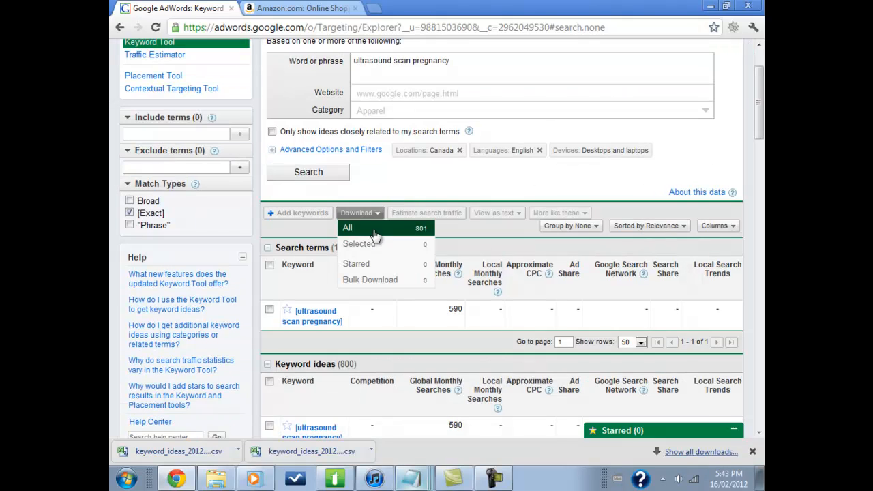
pyautogui.click(365, 227)
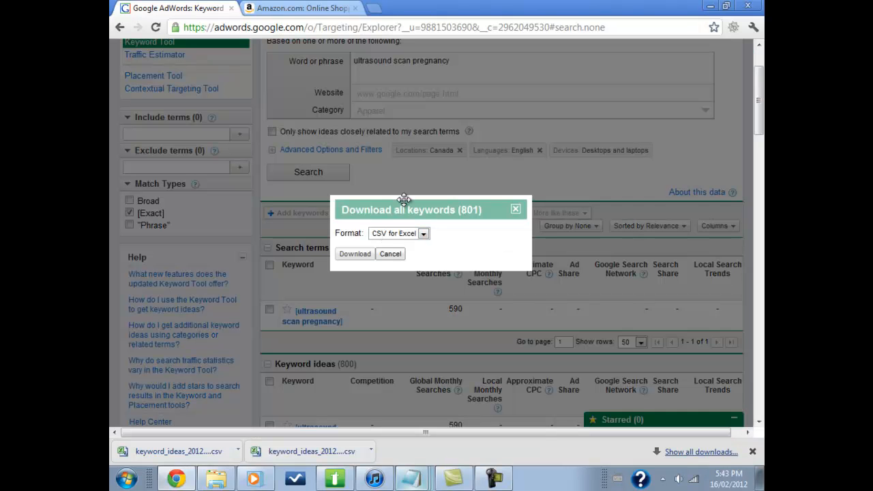
pyautogui.click(355, 254)
# - Examine the search term and keyword ideas listed for transvaginal ultrasound
pyautogui.scroll(3, 407, 165)
pyautogui.click(351, 361)
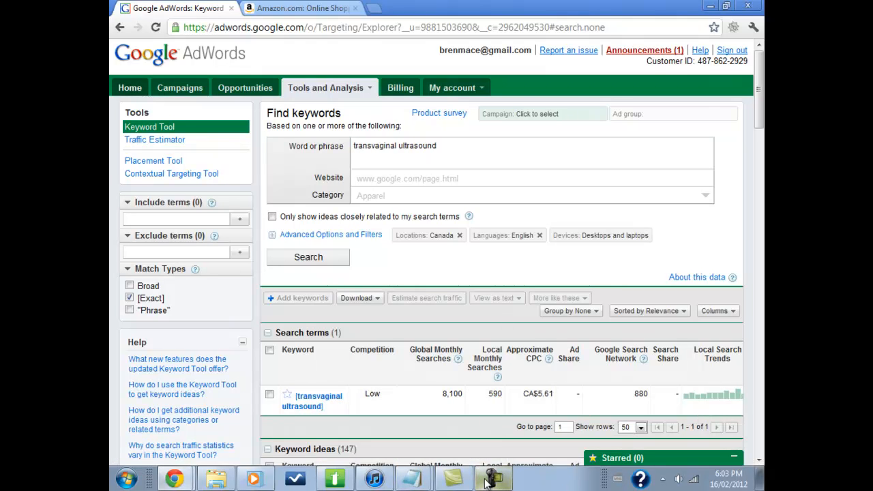
pyautogui.scroll(-3, 395, 183)
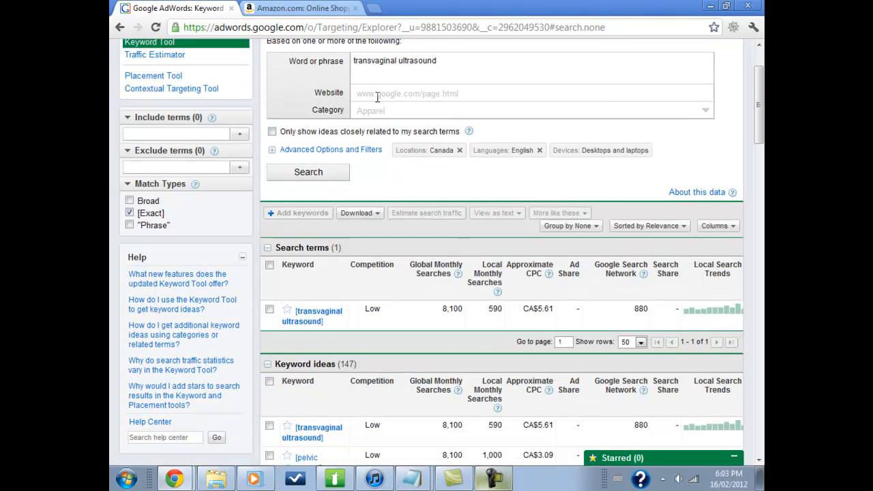
pyautogui.scroll(3, 389, 118)
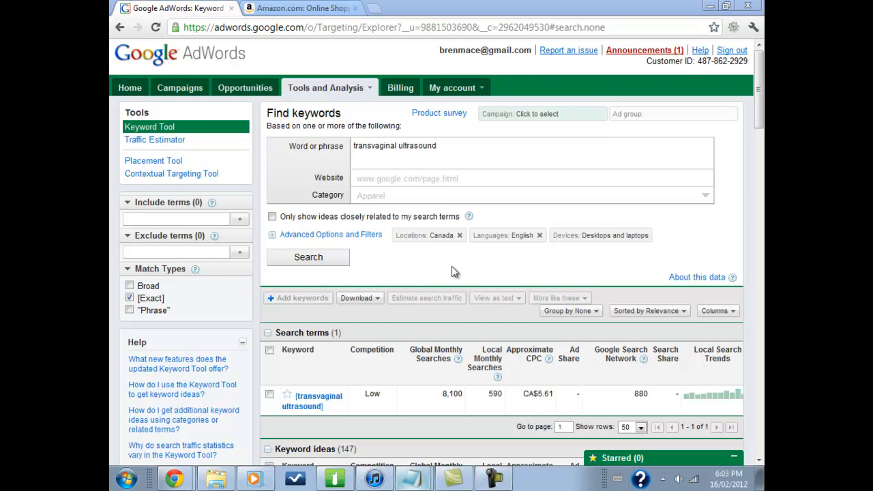
pyautogui.scroll(-13, 451, 272)
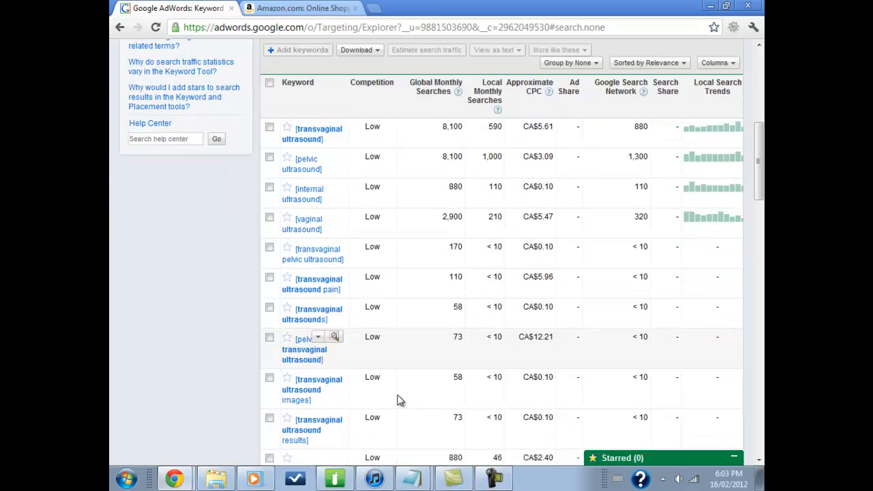
pyautogui.scroll(-3, 401, 400)
pyautogui.scroll(15, 444, 380)
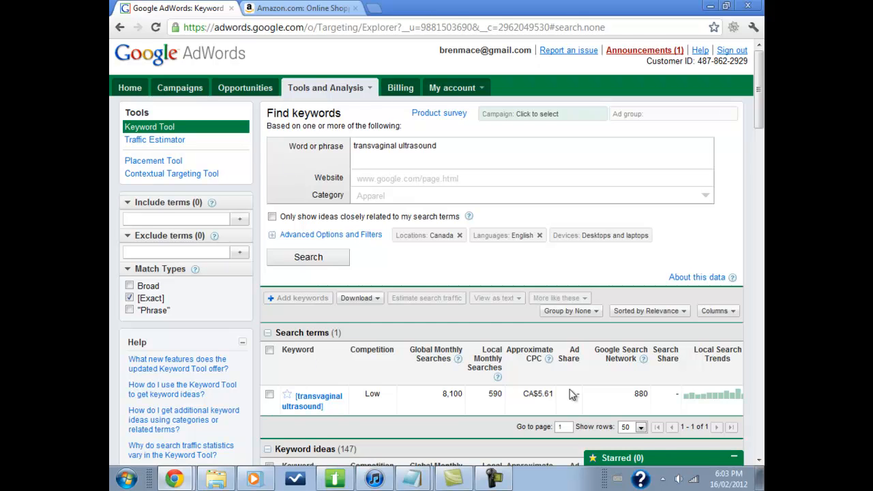
# - Minimize both browser windows and open the ultrasound keywords folder on the desktop
pyautogui.click(710, 6)
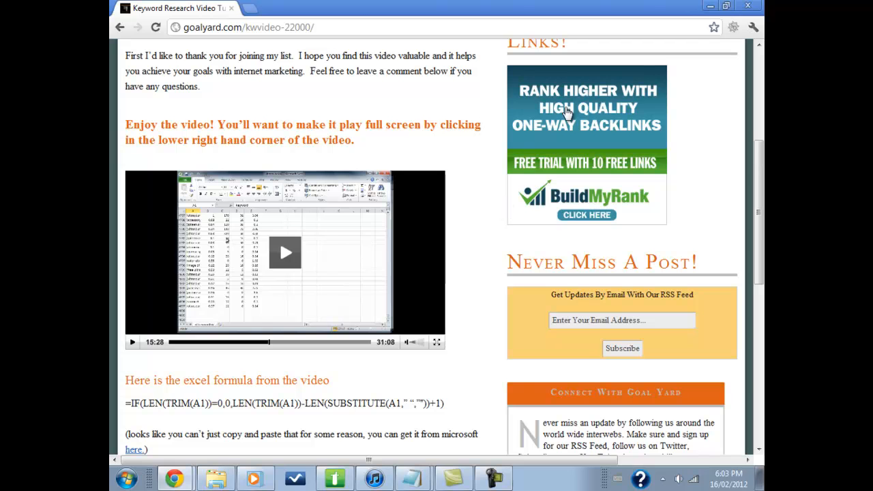
pyautogui.click(710, 5)
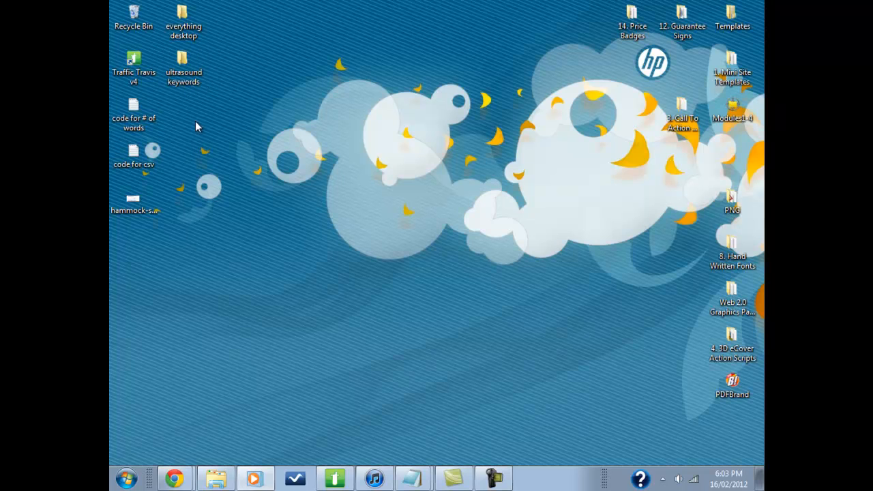
pyautogui.doubleClick(183, 77)
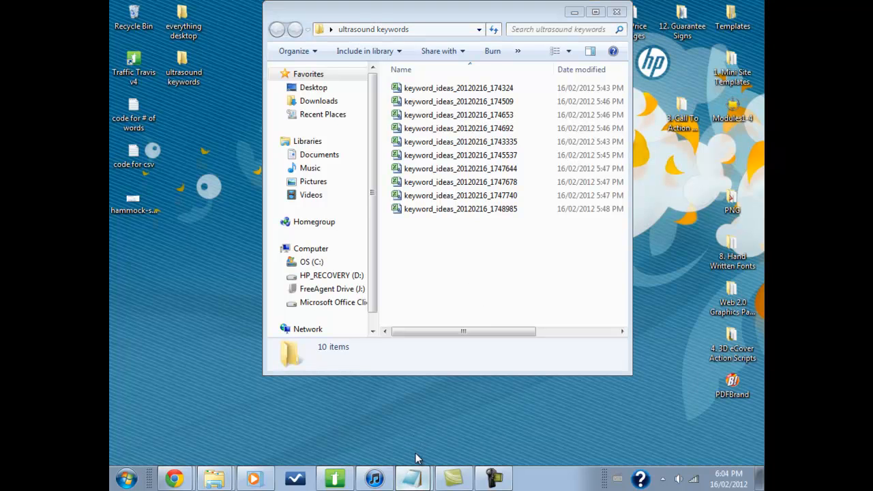
# - Bring up the code for csv note in Notepad and edit its command to read copy *.csv ultrasound.csv
pyautogui.click(412, 478)
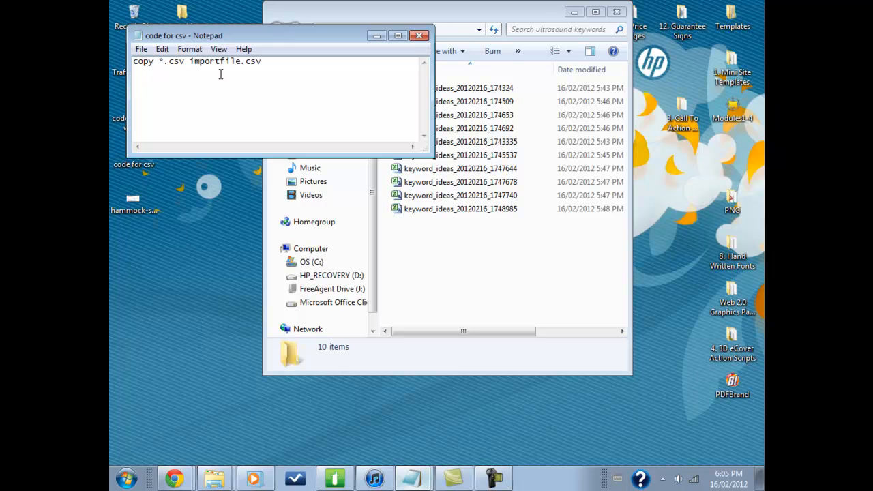
pyautogui.moveTo(240, 63); pyautogui.dragTo(194, 64)
pyautogui.write('ultrasound')
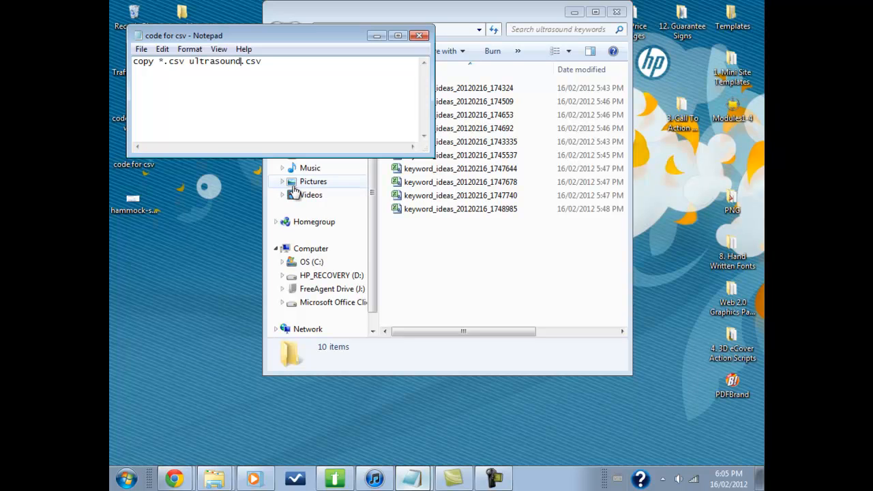
# - Save the command as csv.bat in the ultrasound keywords folder with the All Files type and close Notepad
pyautogui.click(141, 49)
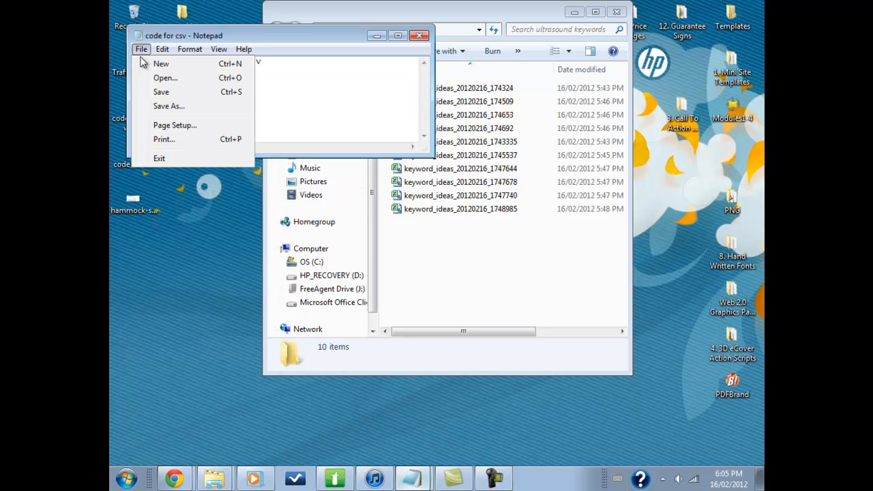
pyautogui.click(164, 106)
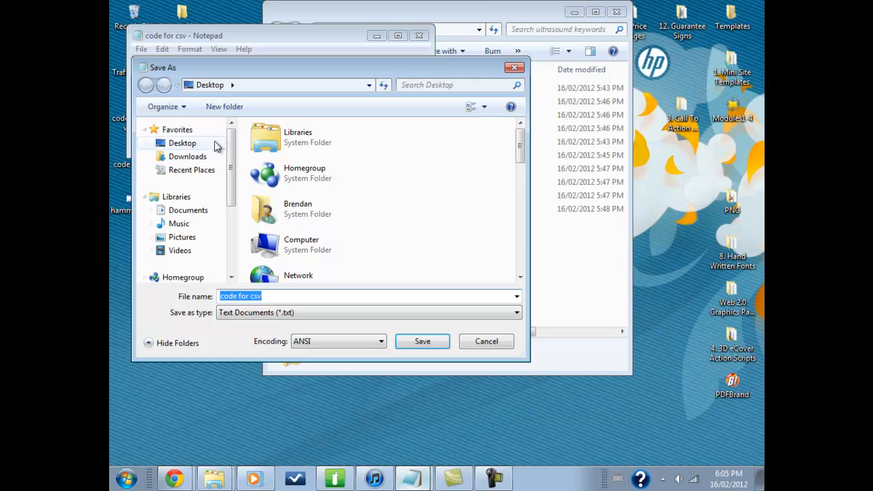
pyautogui.click(205, 144)
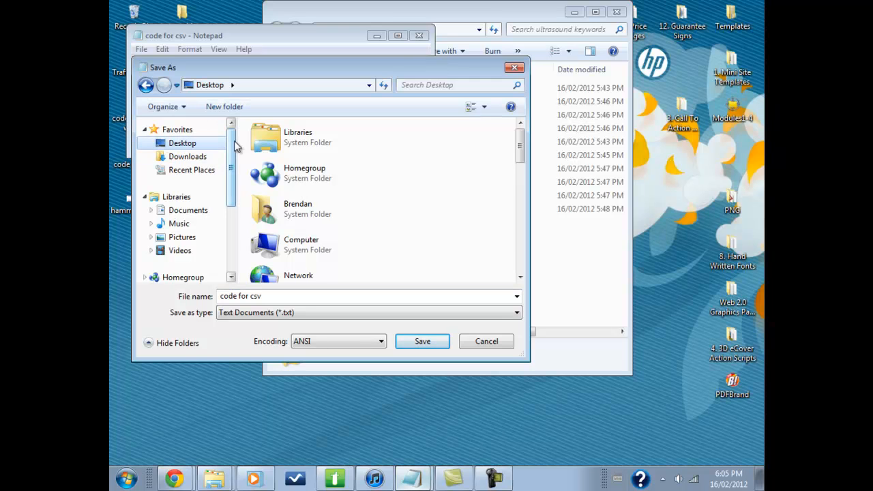
pyautogui.scroll(-5, 328, 195)
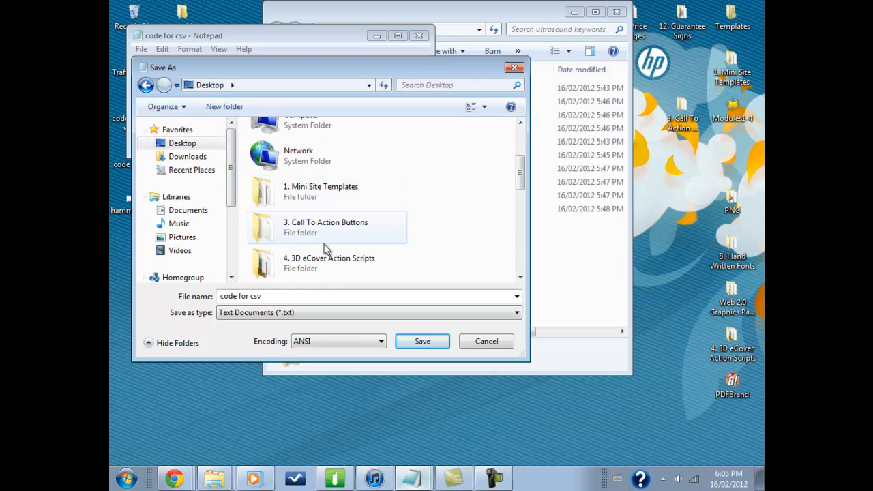
pyautogui.doubleClick(325, 236)
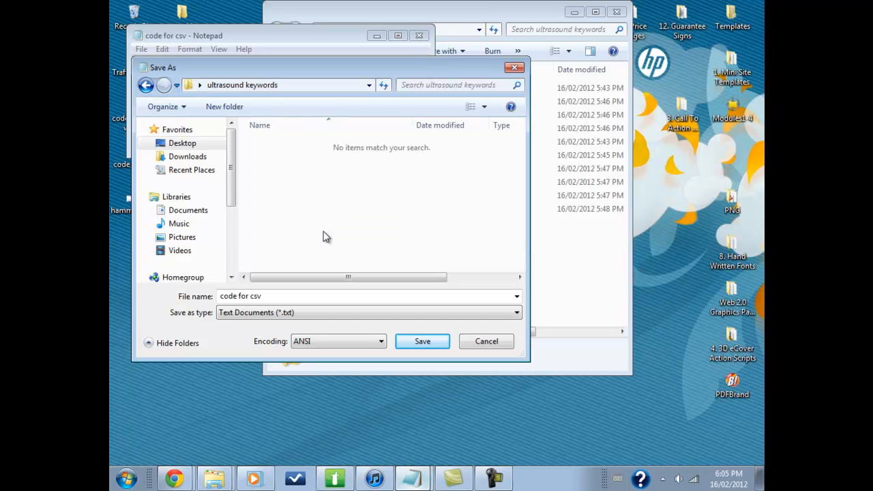
pyautogui.click(285, 311)
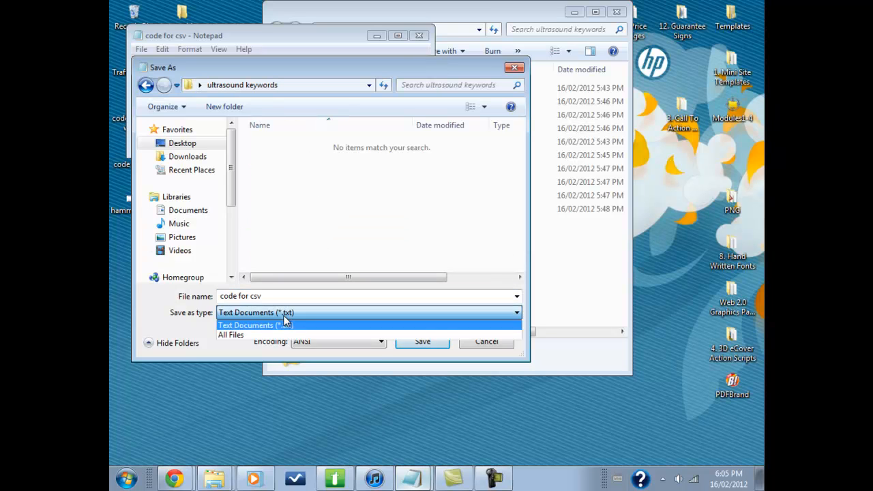
pyautogui.click(286, 334)
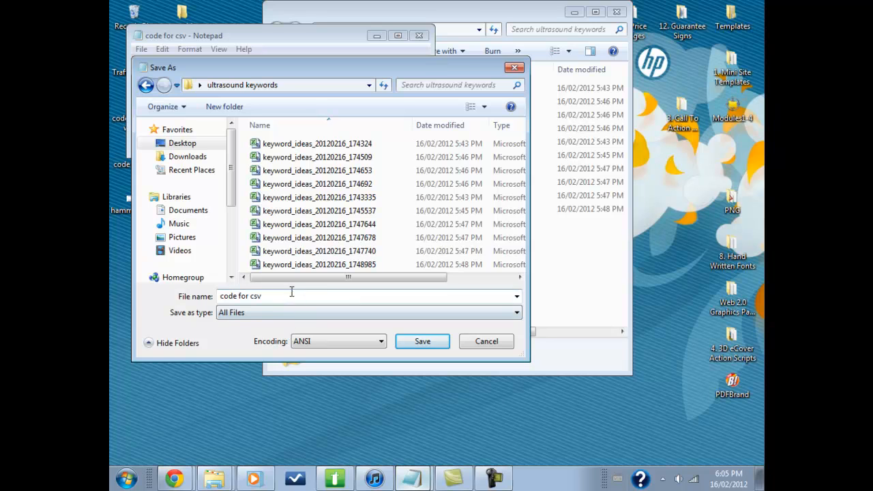
pyautogui.moveTo(282, 297); pyautogui.dragTo(210, 330)
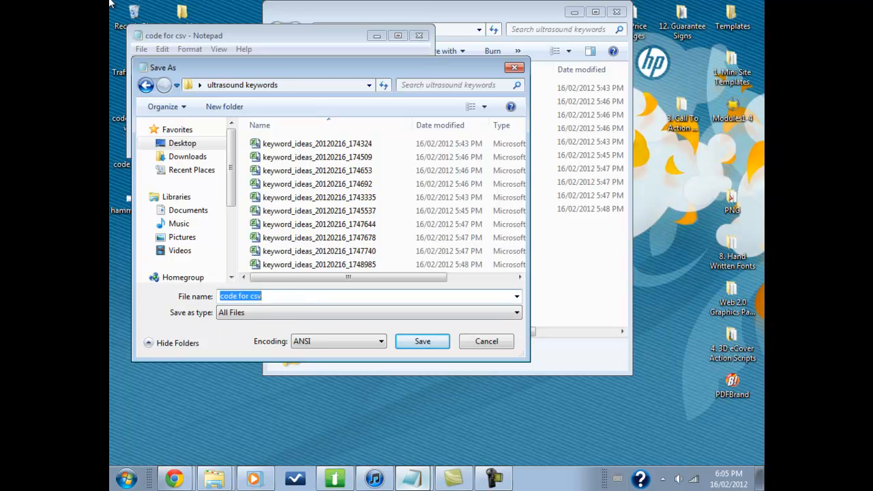
pyautogui.write('csv.bat')
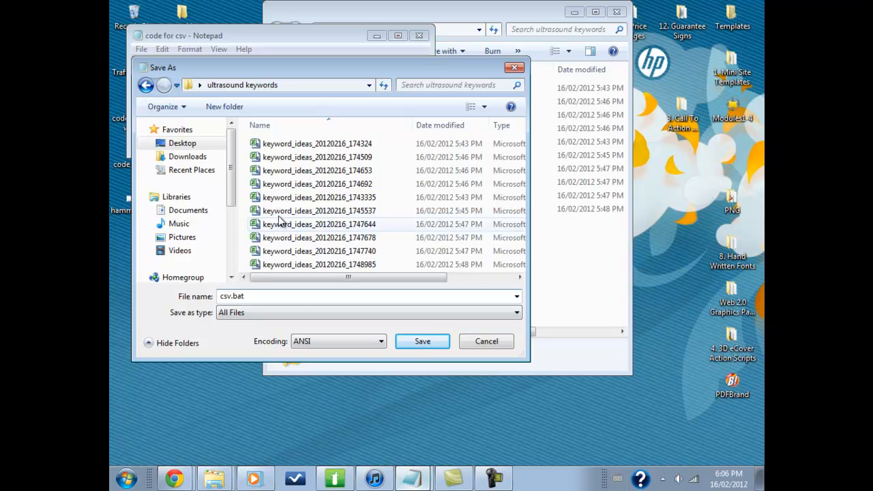
pyautogui.click(423, 341)
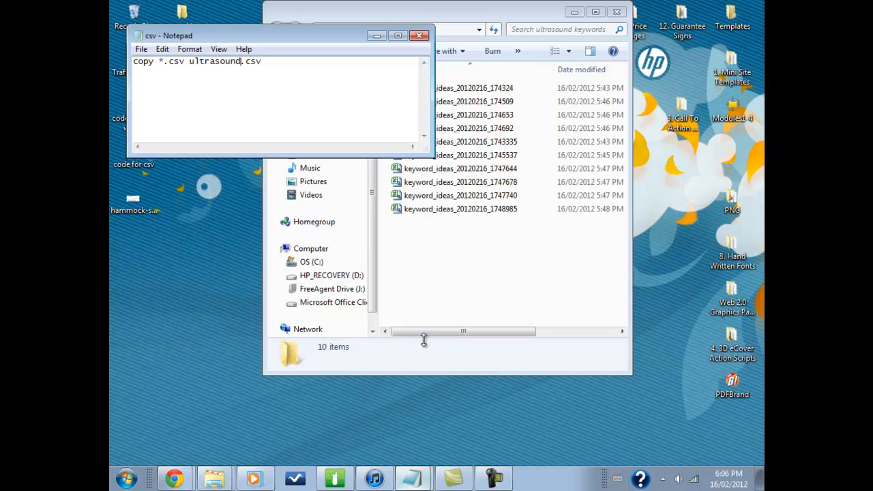
pyautogui.click(421, 36)
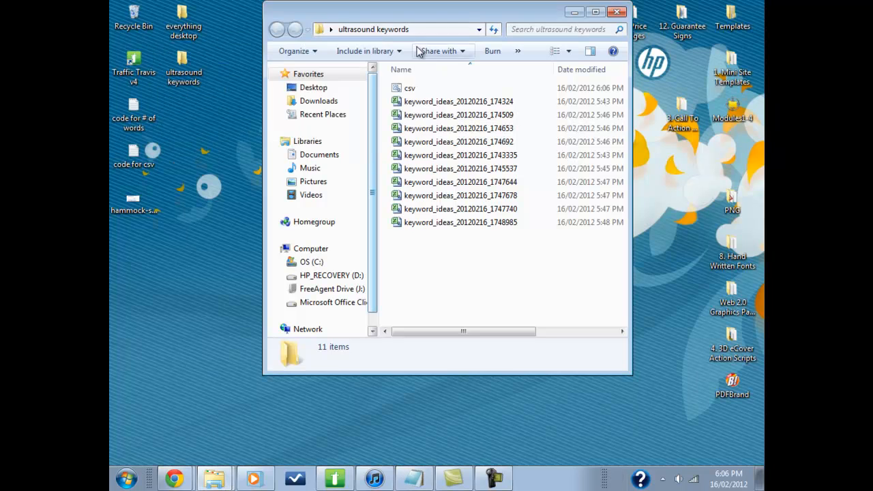
# - Run the csv batch file to merge the keyword files and open the merged ultrasound file in Excel
pyautogui.click(412, 91)
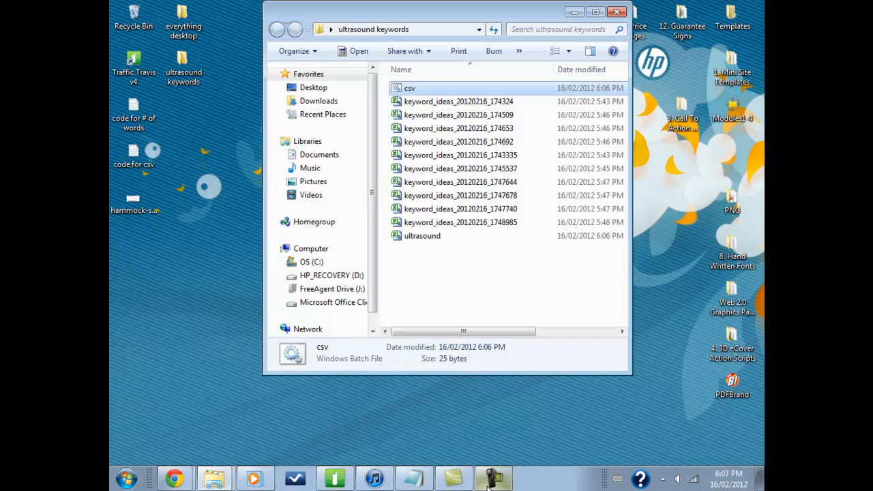
pyautogui.click(511, 485)
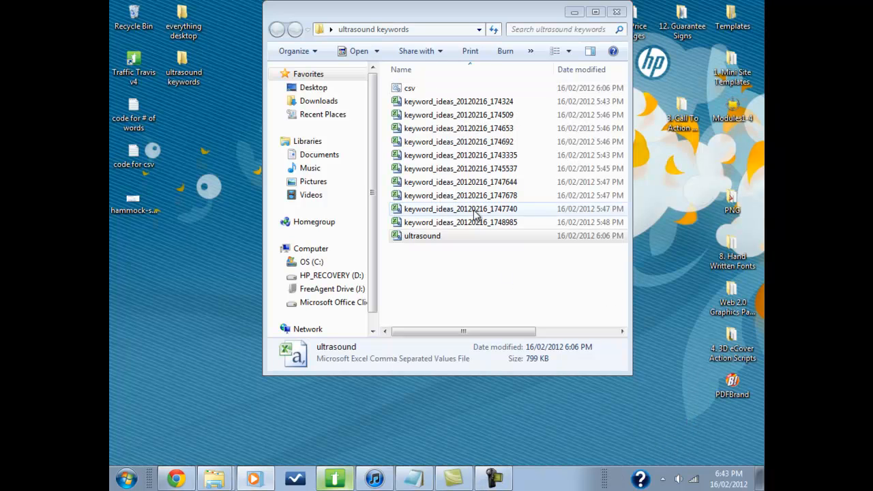
pyautogui.doubleClick(458, 239)
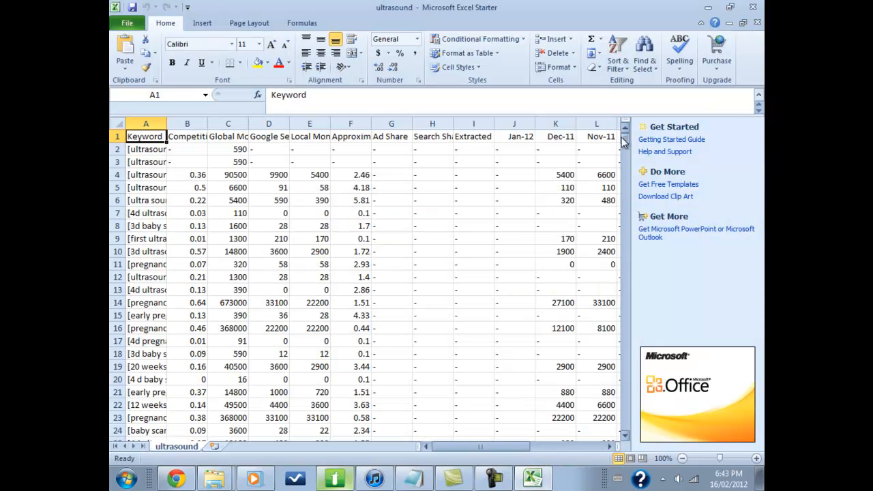
pyautogui.moveTo(621, 137); pyautogui.dragTo(628, 442)
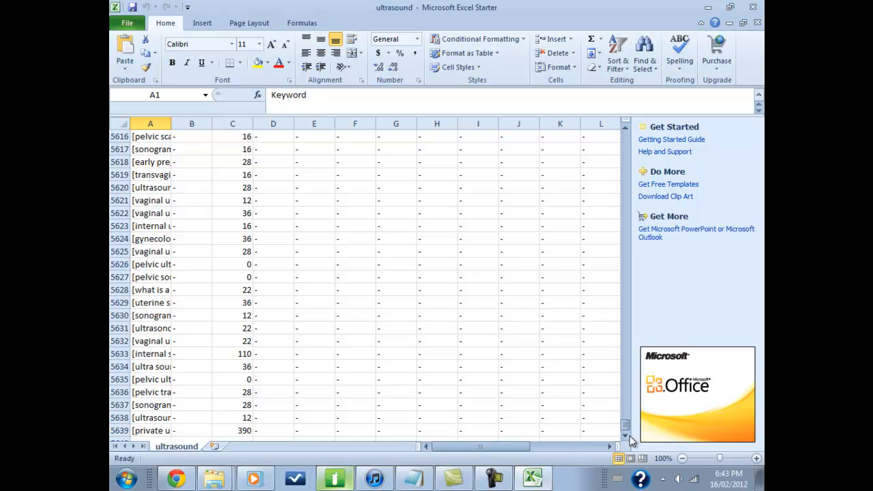
pyautogui.moveTo(626, 429); pyautogui.dragTo(619, 134)
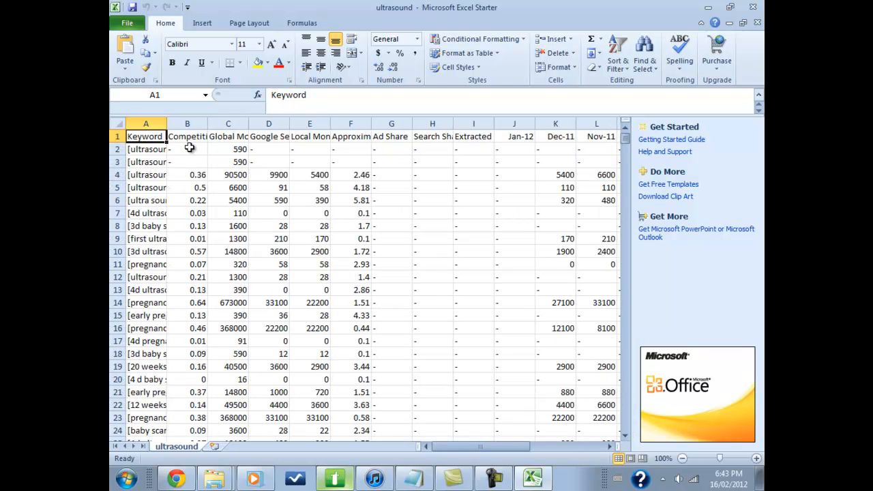
# - Select the keyword column A and replace every opening bracket "[" in it with nothing
pyautogui.click(136, 126)
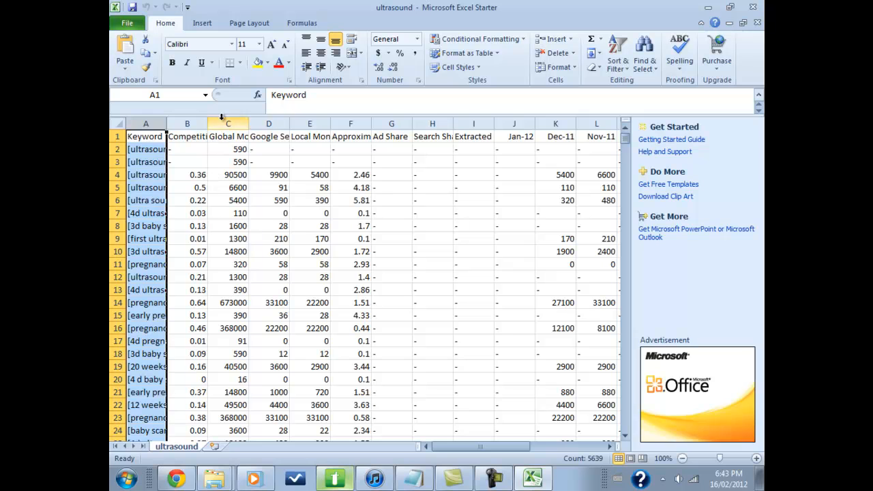
pyautogui.rightClick(146, 125)
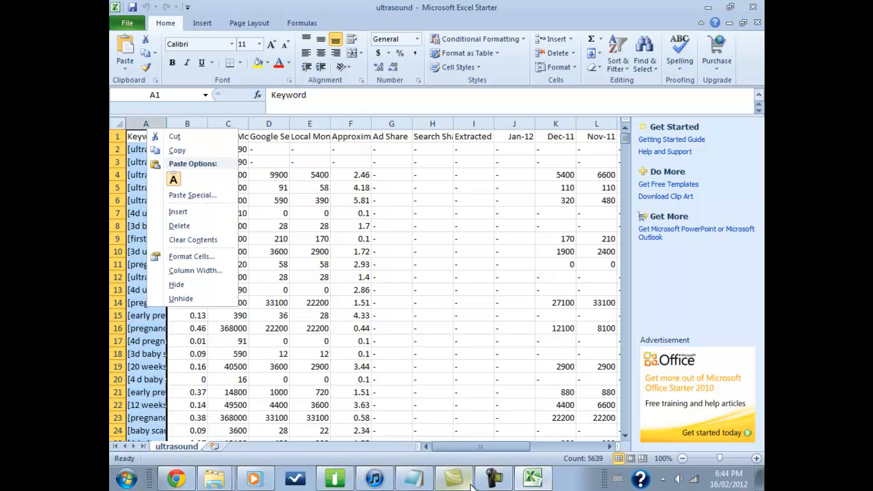
pyautogui.click(496, 479)
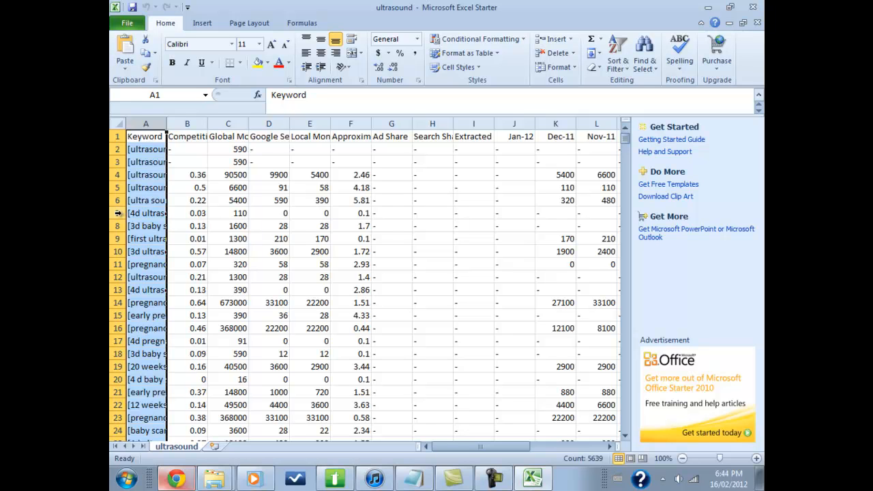
pyautogui.write('F')
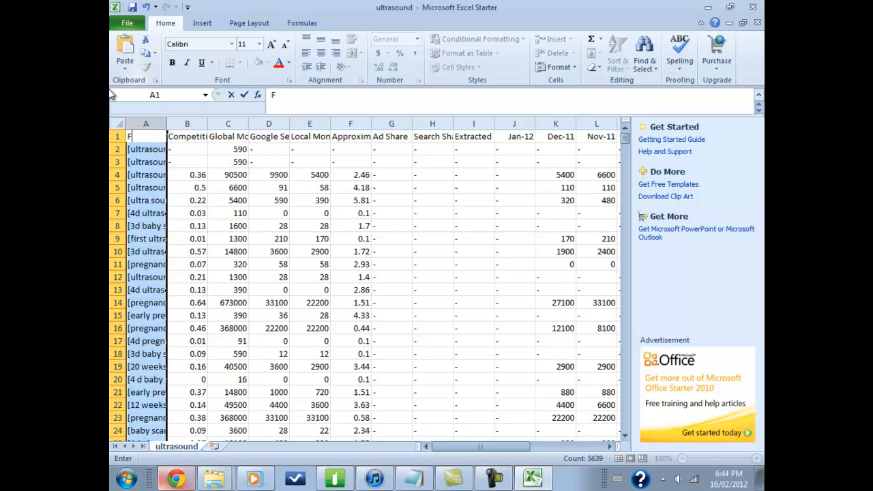
pyautogui.press('BackSpace')
pyautogui.hotkey('ctrl', 'f')
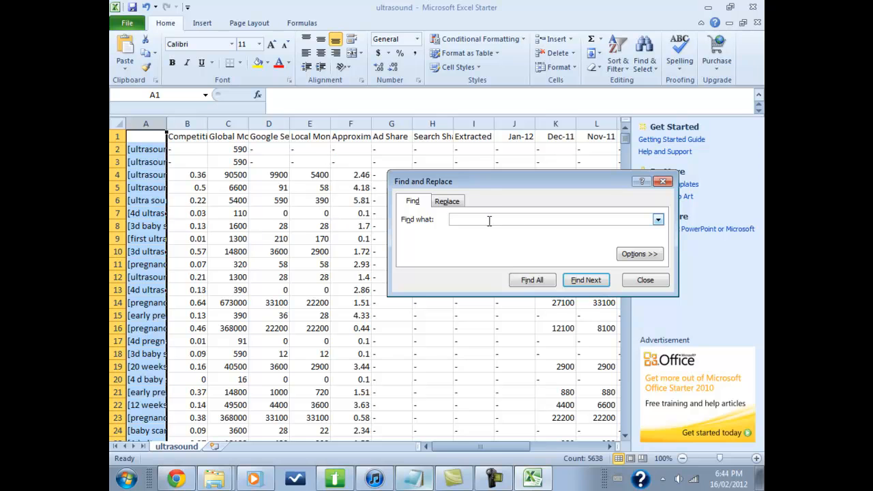
pyautogui.click(447, 202)
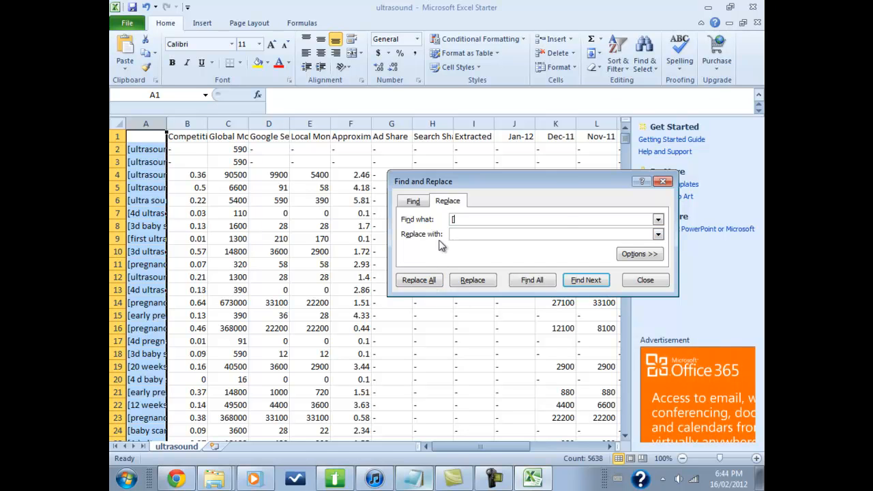
pyautogui.click(419, 281)
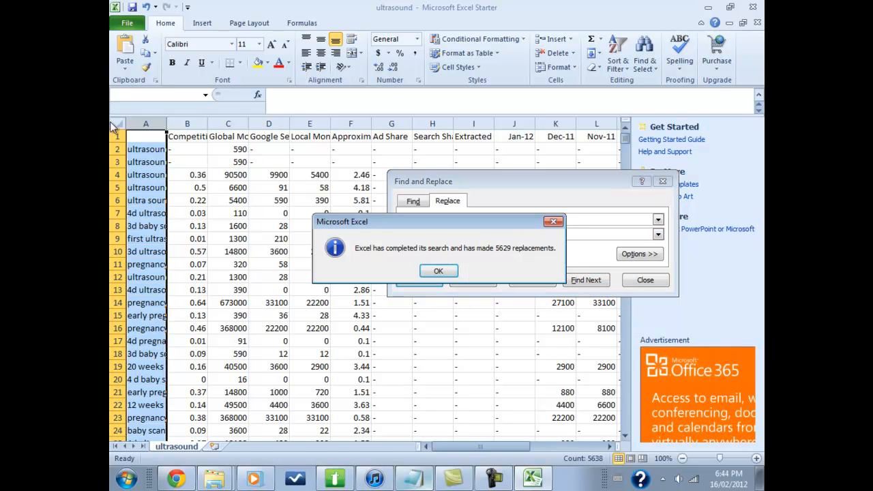
# - Replace every closing bracket "]" in keyword column A with nothing and close Find and Replace
pyautogui.click(438, 270)
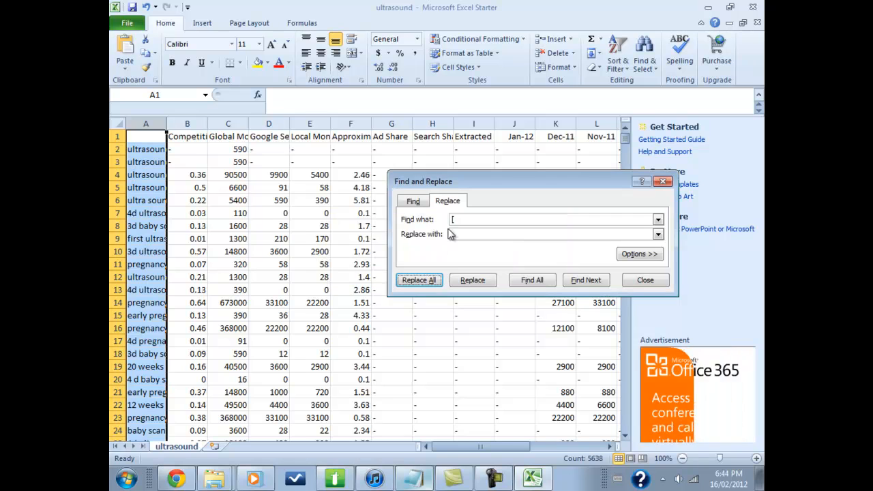
pyautogui.moveTo(463, 222); pyautogui.dragTo(427, 220)
pyautogui.write(']')
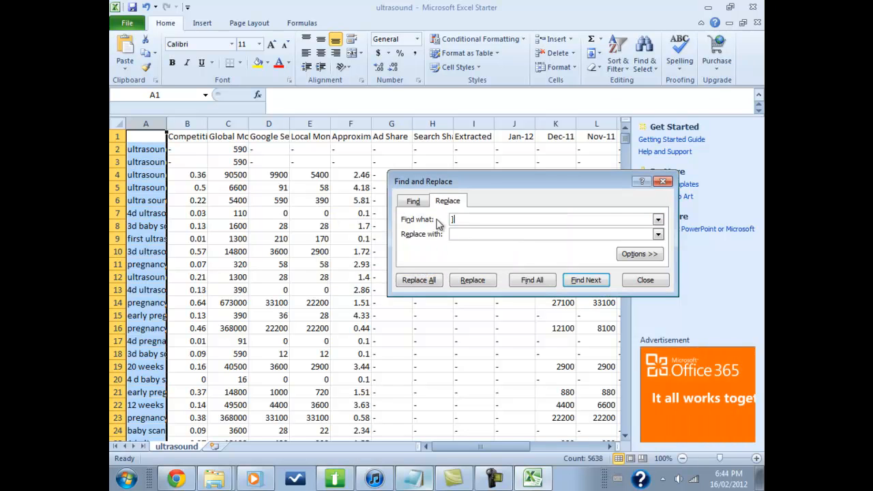
pyautogui.click(428, 284)
pyautogui.click(439, 271)
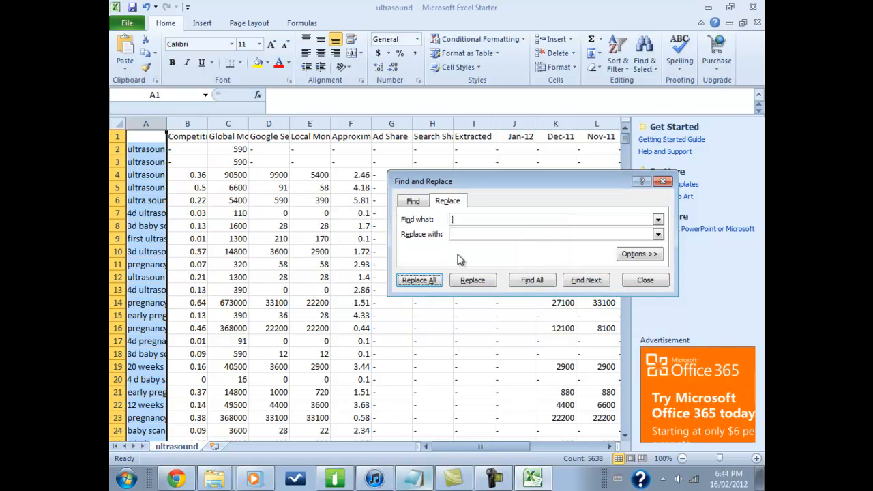
pyautogui.click(645, 279)
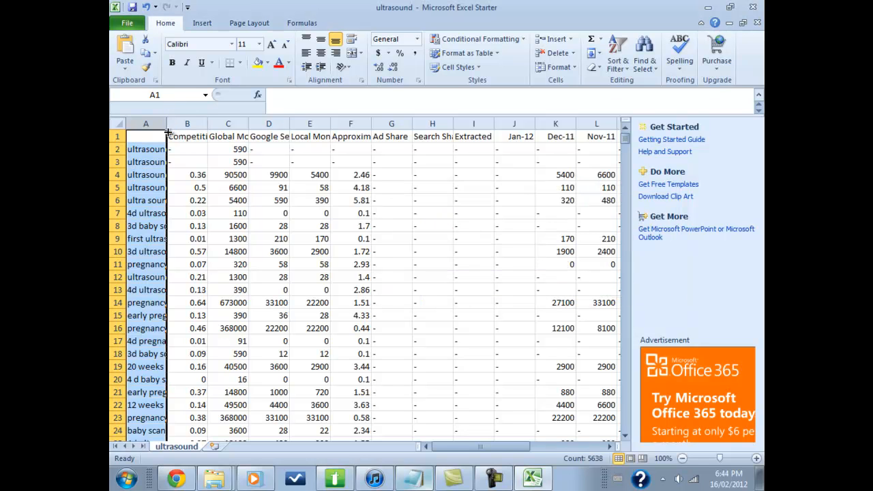
# - Widen column A to show the full keywords, insert a blank column before Competition, and select cell B1
pyautogui.moveTo(166, 130); pyautogui.dragTo(265, 124)
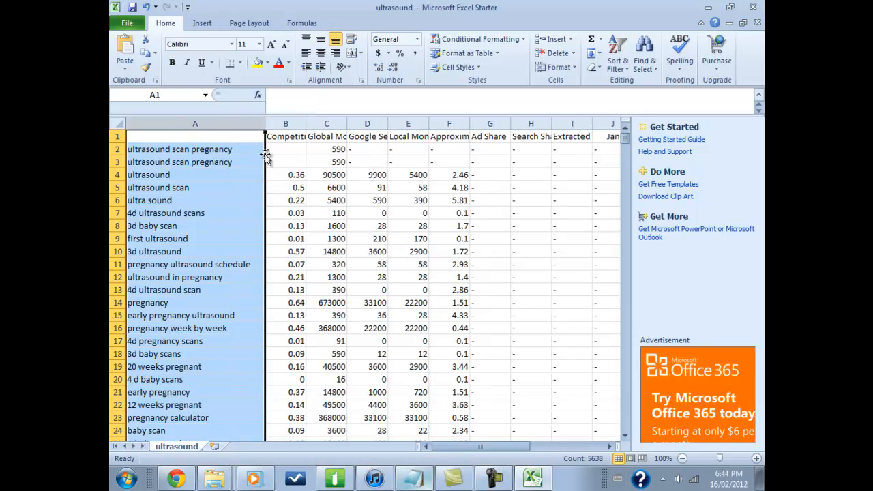
pyautogui.click(276, 124)
pyautogui.rightClick(276, 129)
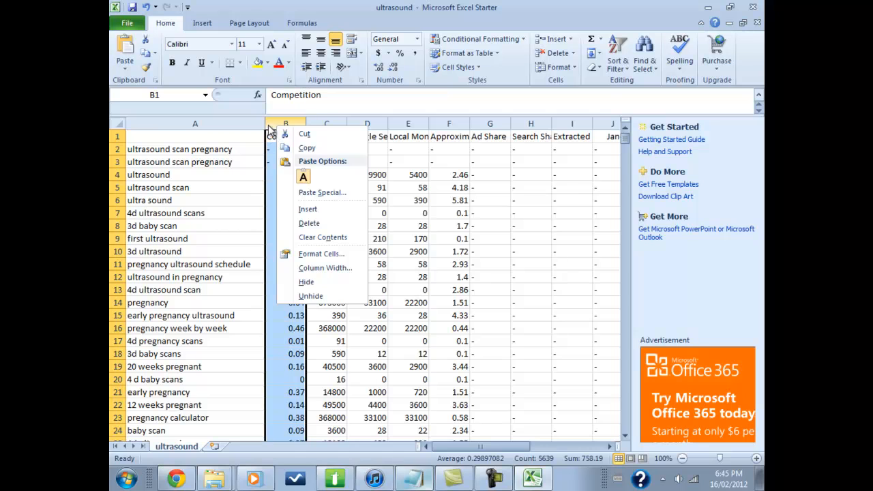
pyautogui.click(300, 210)
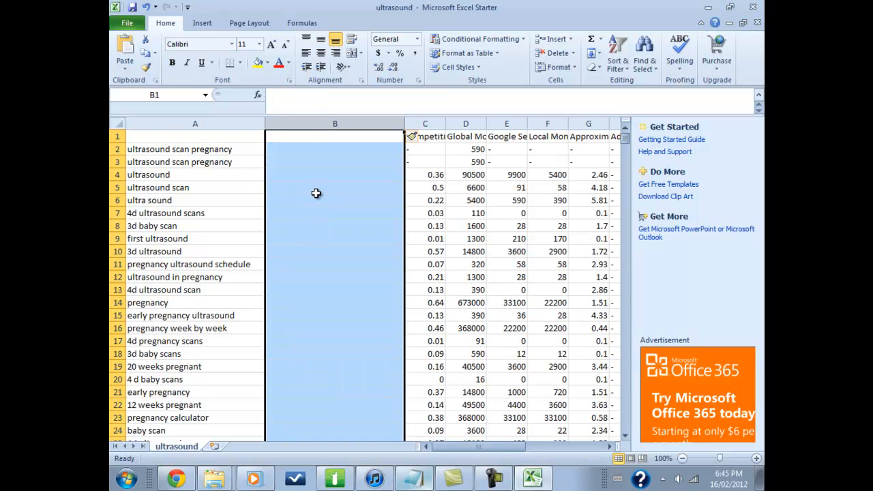
pyautogui.click(316, 193)
pyautogui.click(315, 159)
pyautogui.click(313, 138)
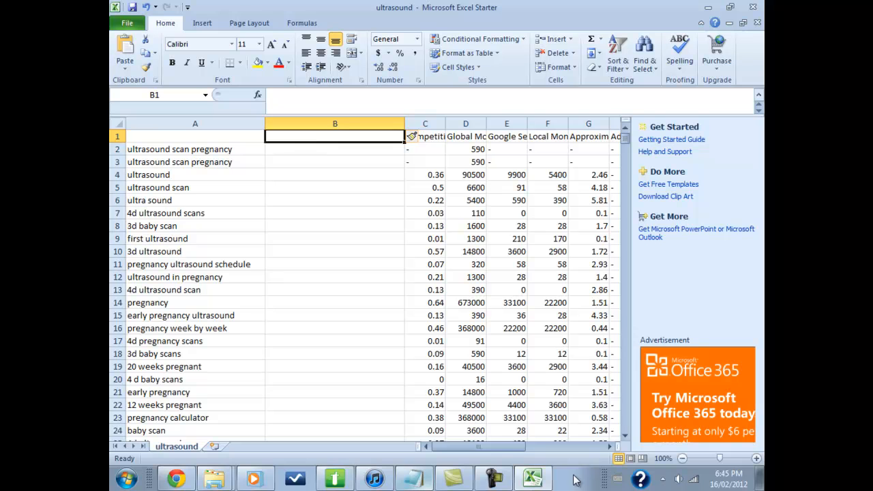
pyautogui.click(496, 480)
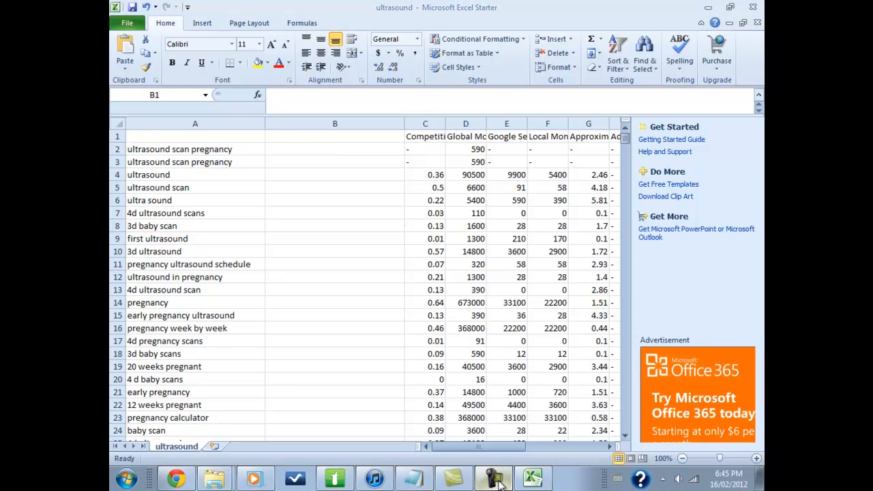
pyautogui.click(413, 479)
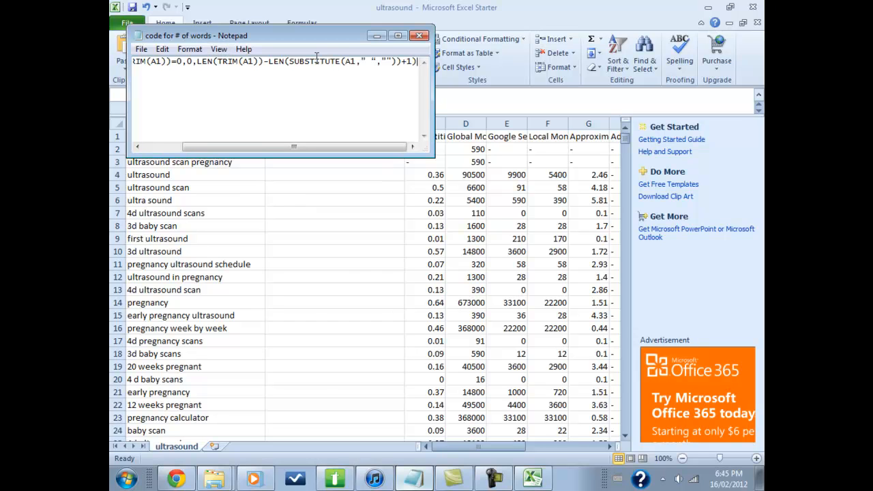
pyautogui.click(376, 37)
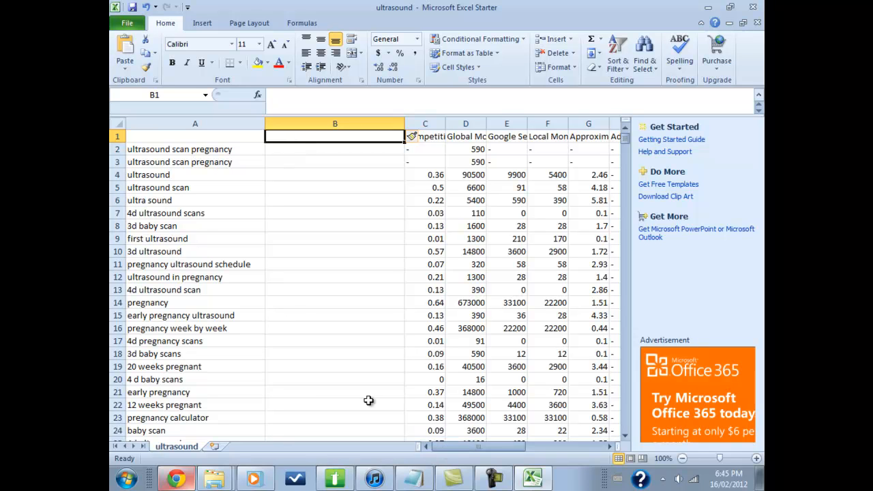
# - Copy the single-cell word-count formula from the Office help page in Chrome and paste it into cell B1 in Excel
pyautogui.click(188, 471)
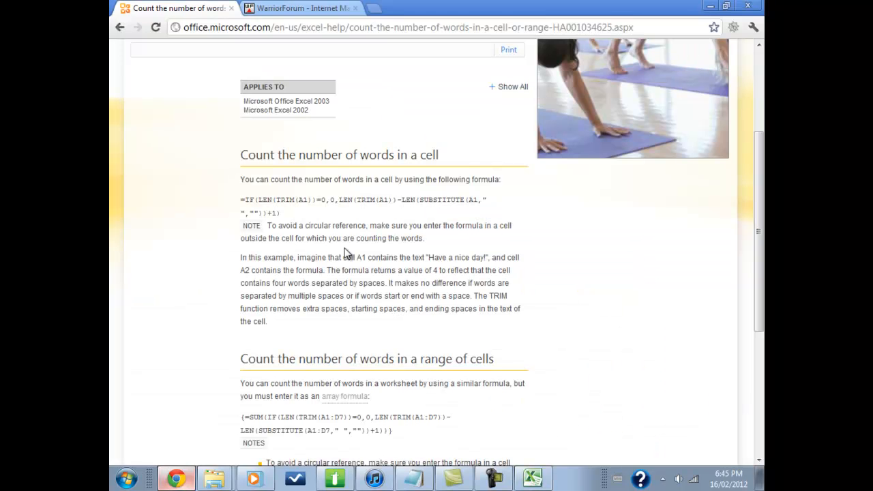
pyautogui.moveTo(281, 213); pyautogui.dragTo(240, 200)
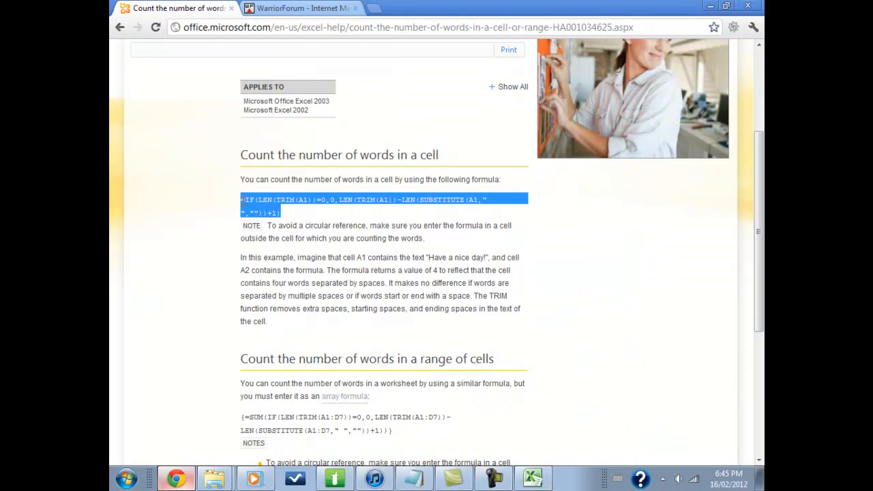
pyautogui.rightClick(249, 207)
pyautogui.click(261, 211)
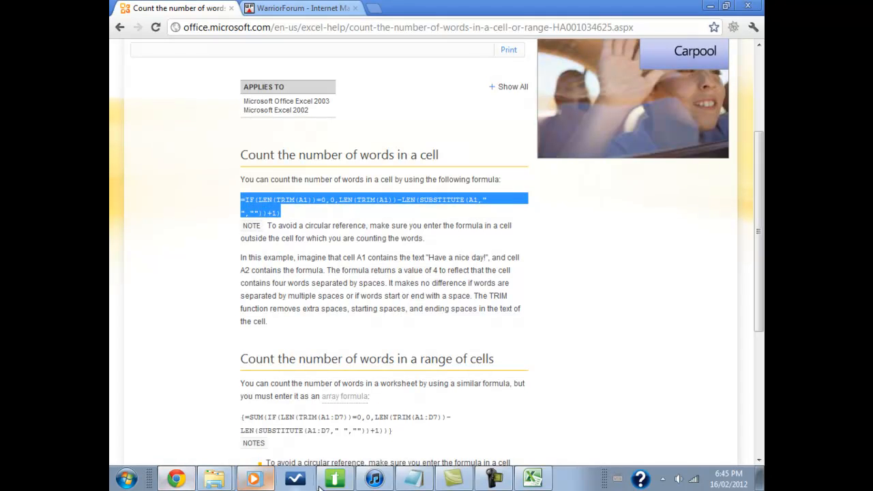
pyautogui.click(496, 479)
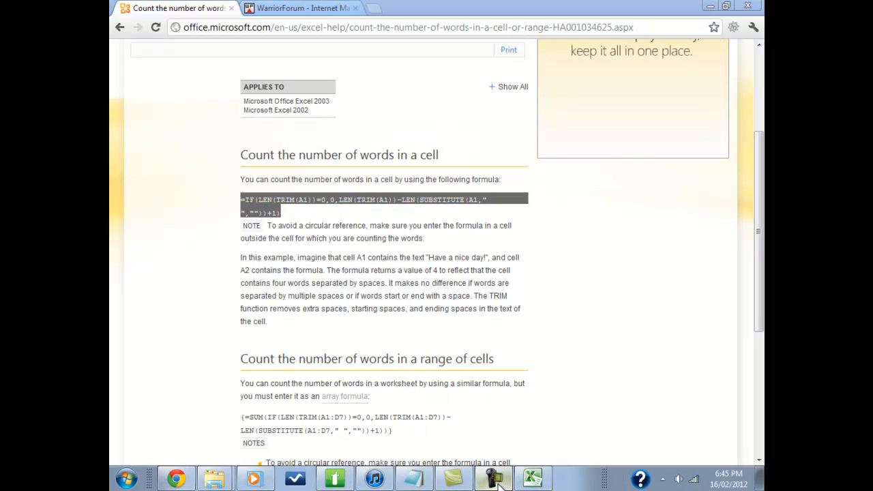
pyautogui.click(532, 480)
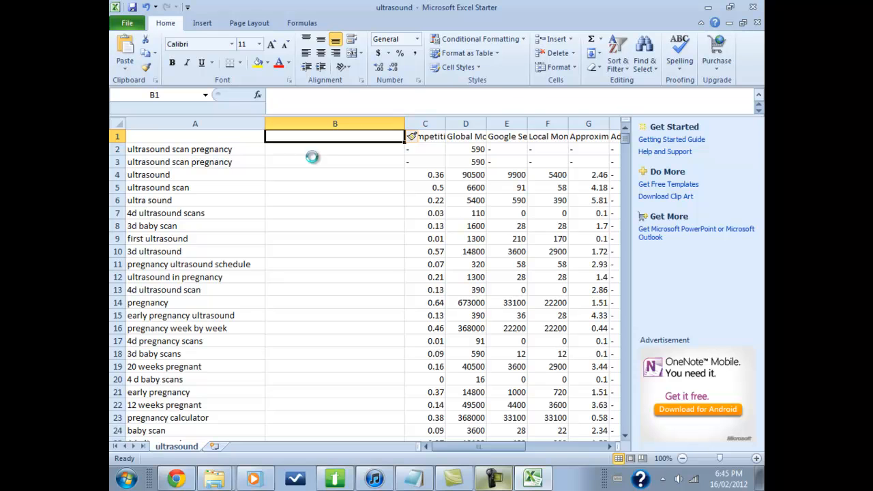
pyautogui.hotkey('ctrl', 'v')
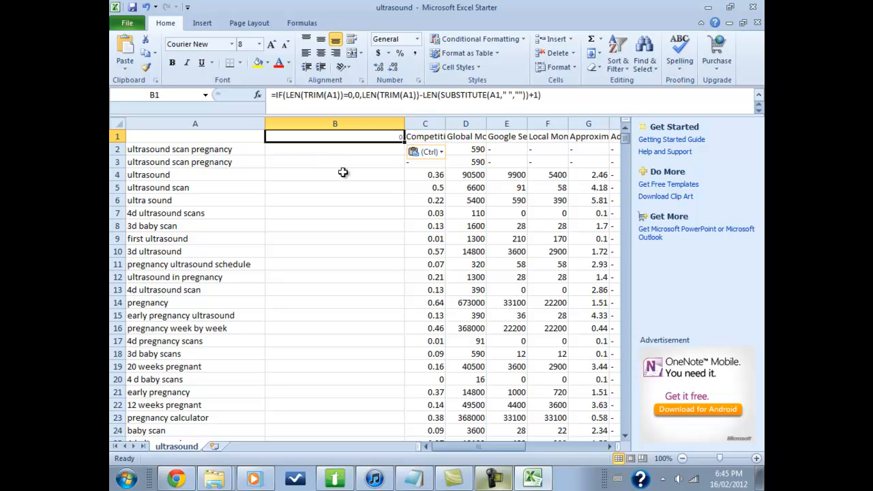
# - Fill the word-count formula from B1 down column B to the last keyword in row 5639
pyautogui.press('Down')
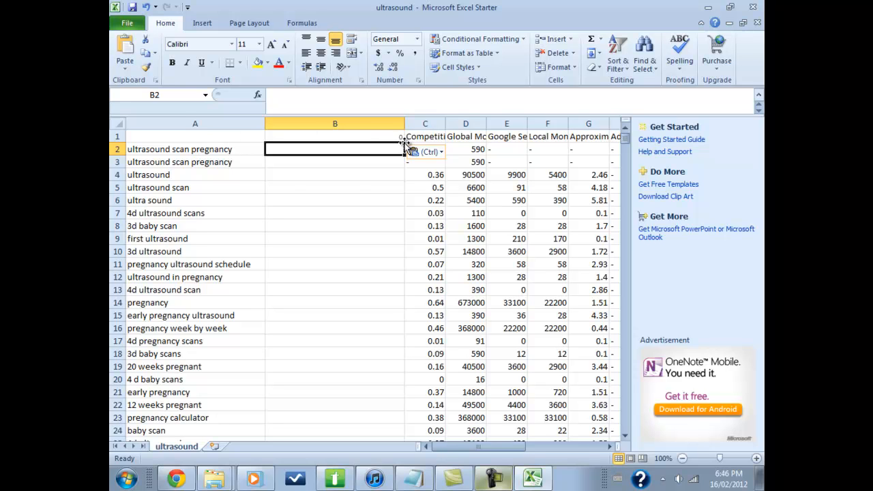
pyautogui.moveTo(404, 140); pyautogui.dragTo(406, 145)
pyautogui.click(399, 137)
pyautogui.moveTo(403, 143); pyautogui.dragTo(381, 335)
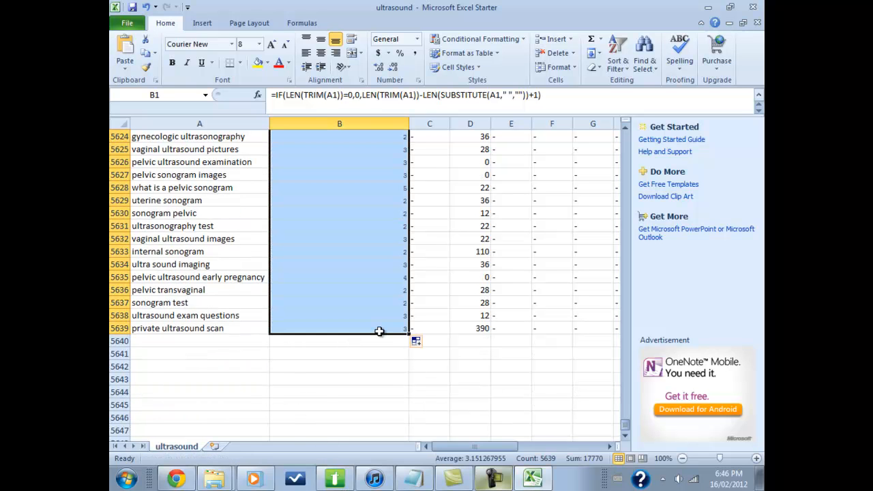
pyautogui.click(437, 276)
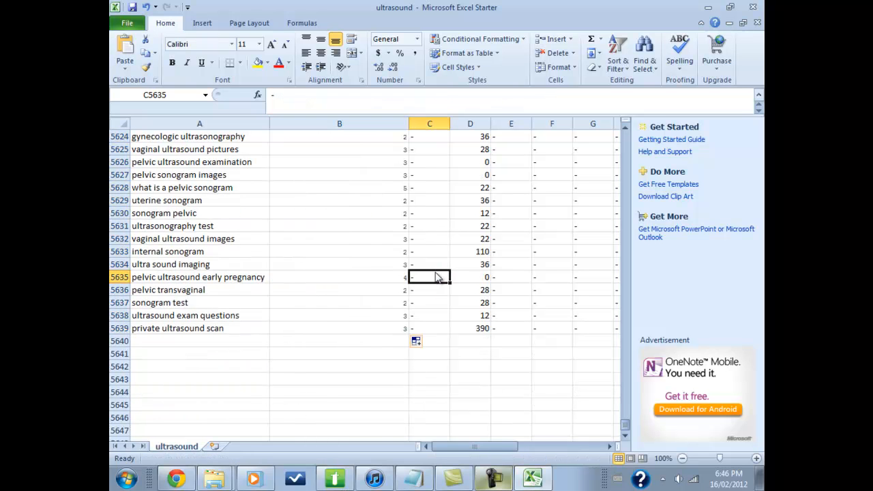
pyautogui.click(174, 255)
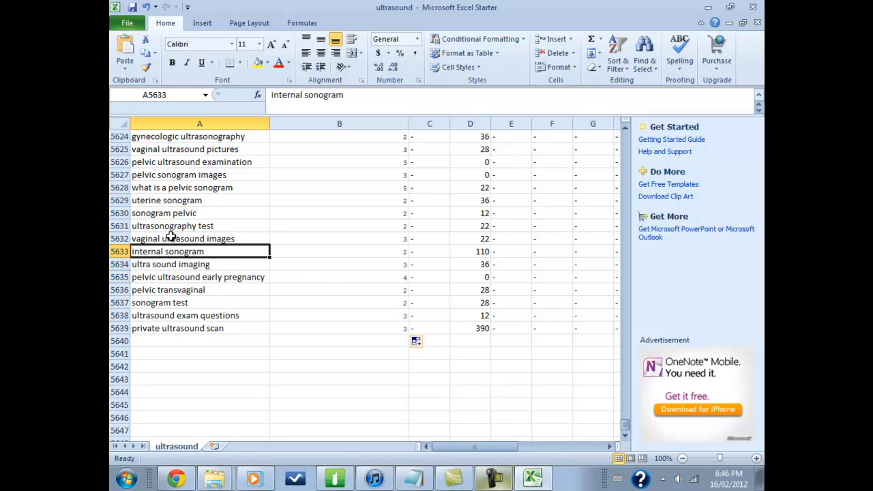
pyautogui.click(214, 238)
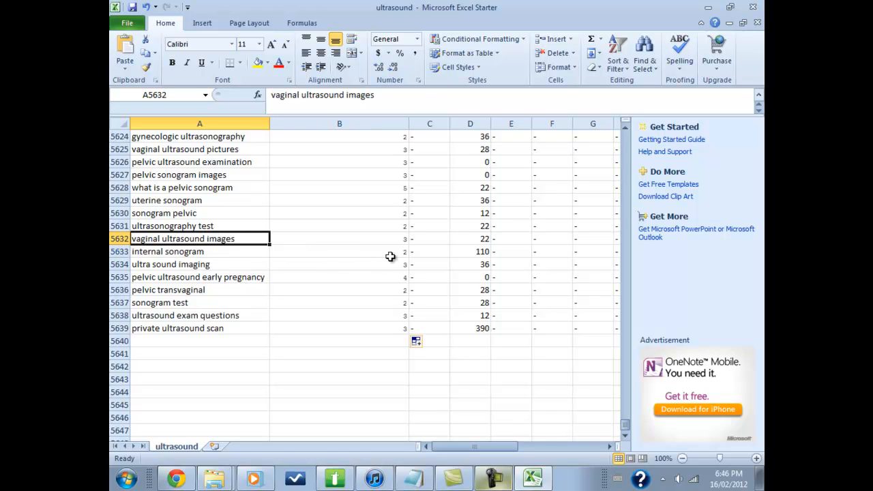
# - Replace the formula in B1 with the header Number of words and enter the header keyword in A1
pyautogui.moveTo(626, 427); pyautogui.dragTo(616, 136)
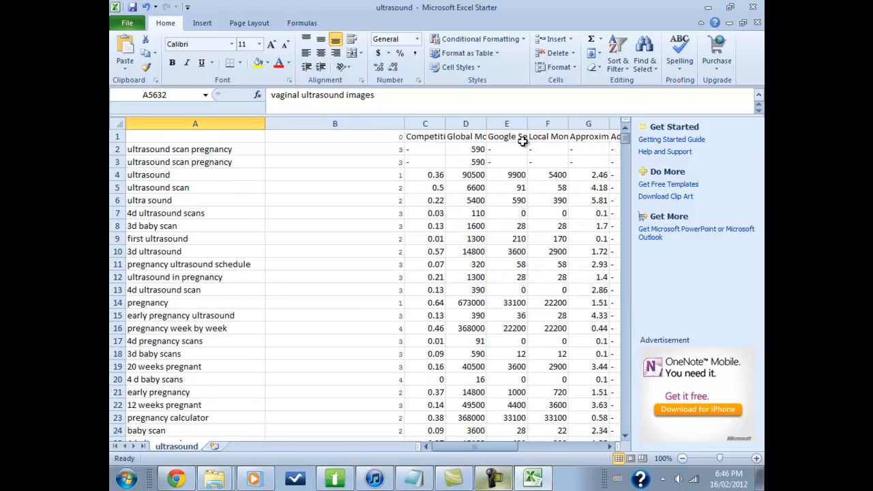
pyautogui.click(322, 136)
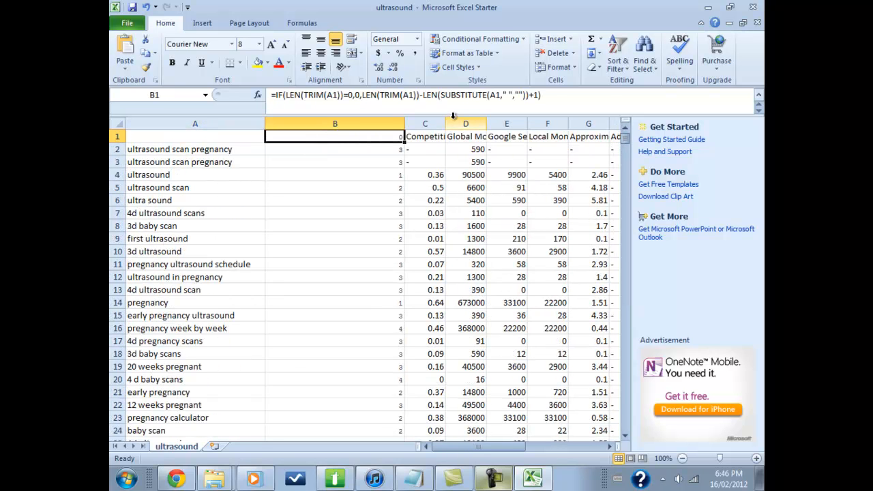
pyautogui.moveTo(546, 97); pyautogui.dragTo(138, 89)
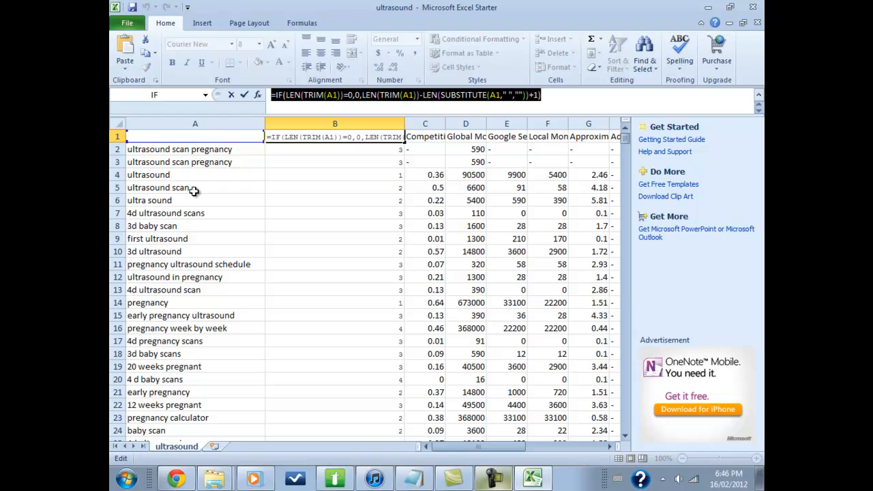
pyautogui.press('BackSpace')
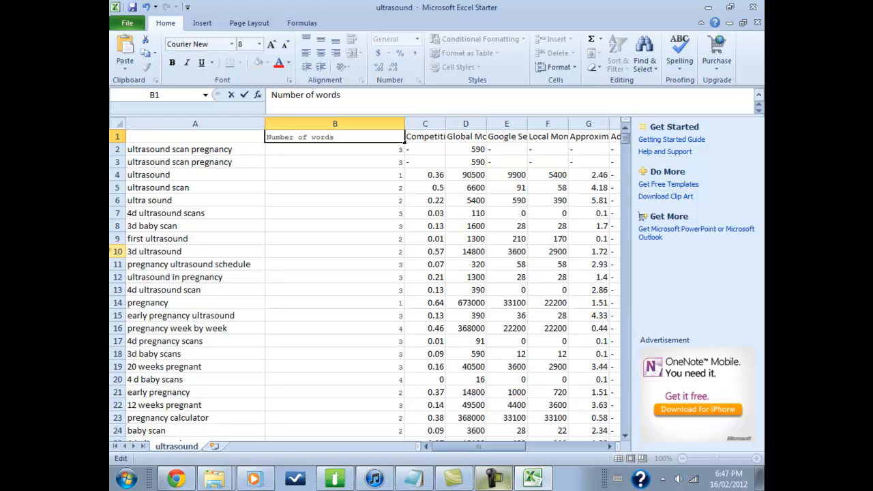
pyautogui.click(151, 139)
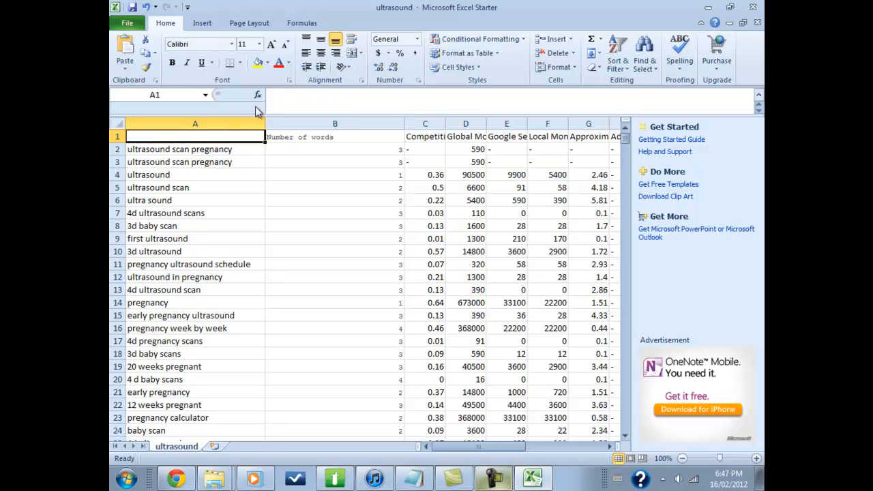
pyautogui.click(290, 94)
pyautogui.write('keyword')
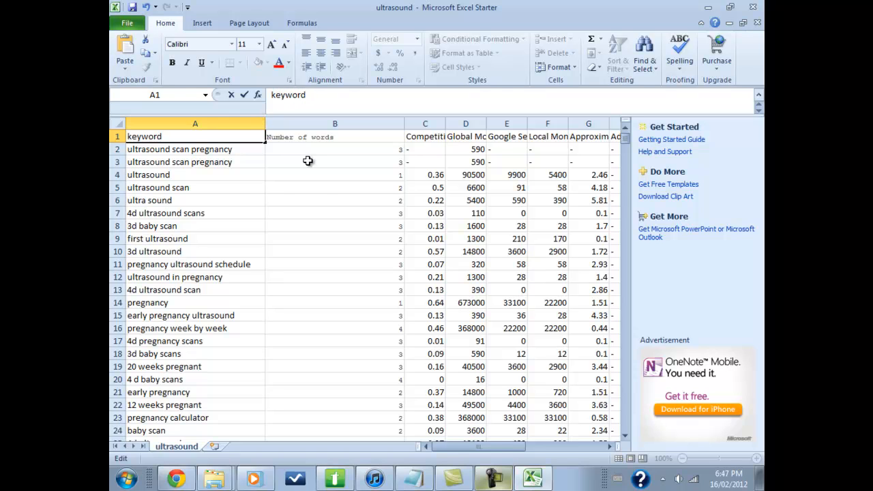
pyautogui.click(308, 161)
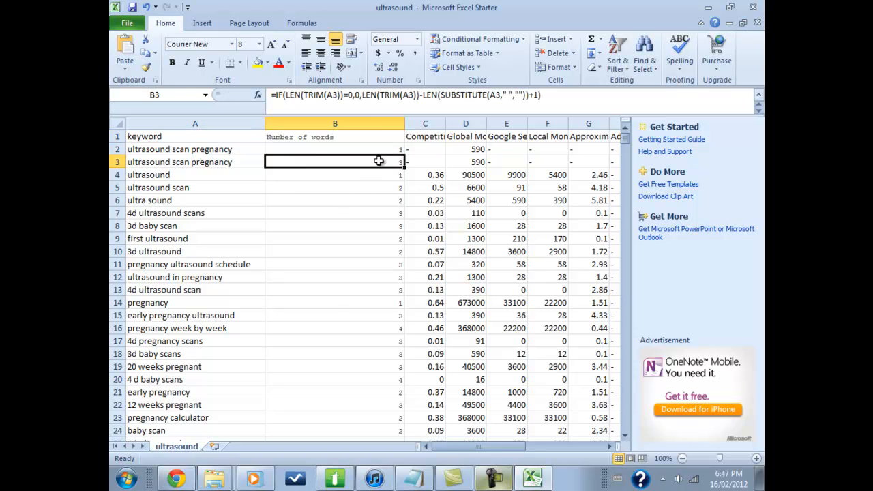
pyautogui.click(455, 166)
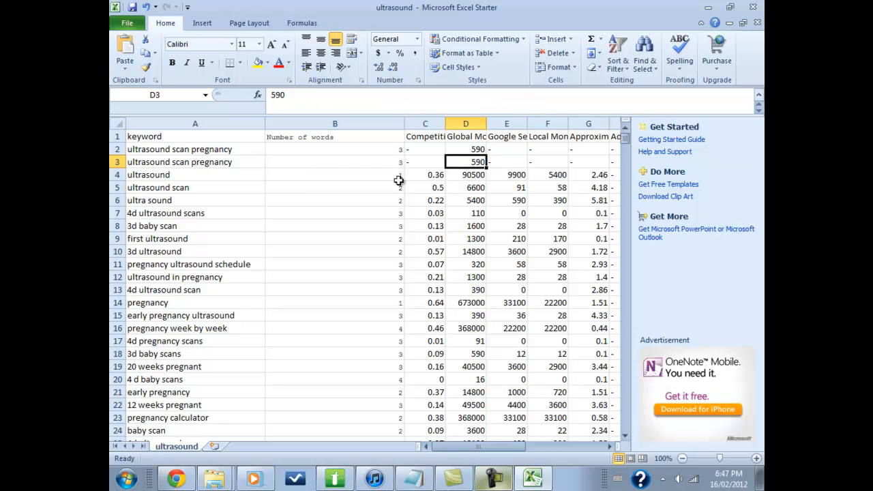
pyautogui.click(499, 483)
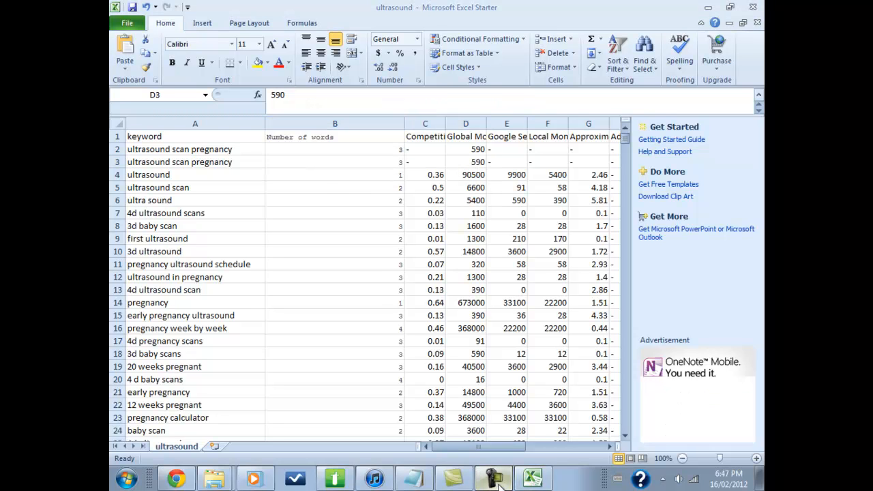
pyautogui.click(499, 483)
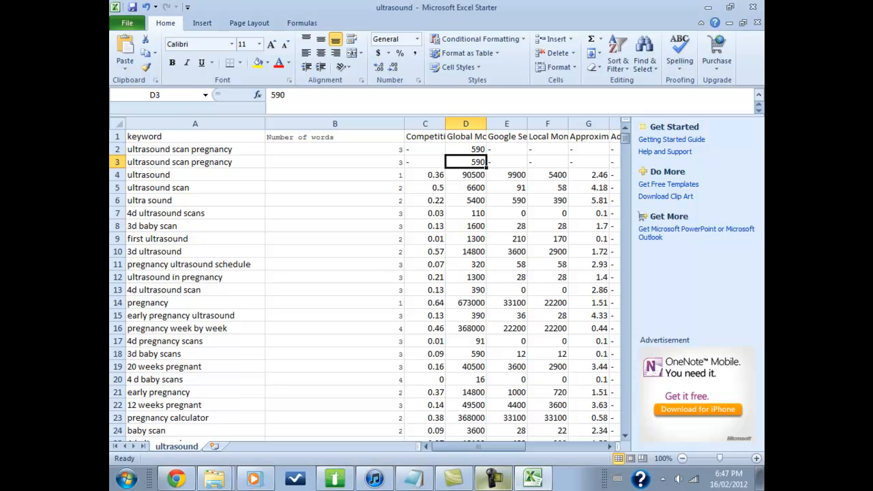
pyautogui.click(496, 481)
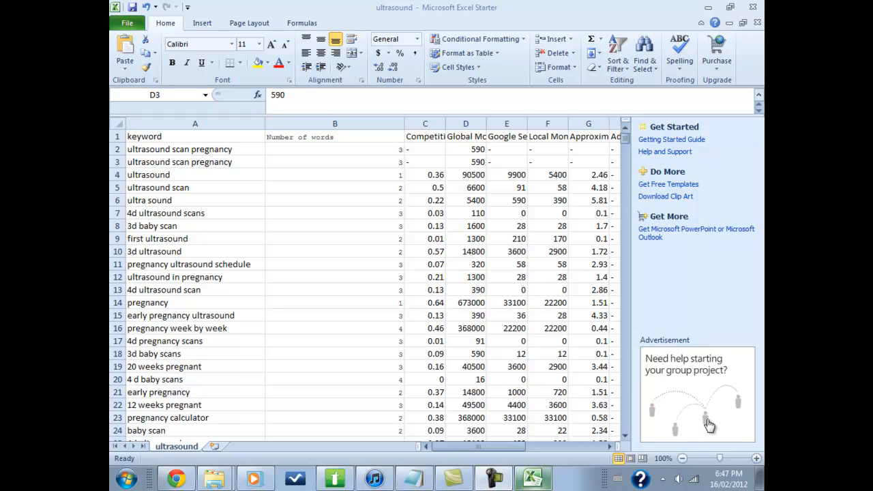
pyautogui.click(708, 421)
pyautogui.click(506, 476)
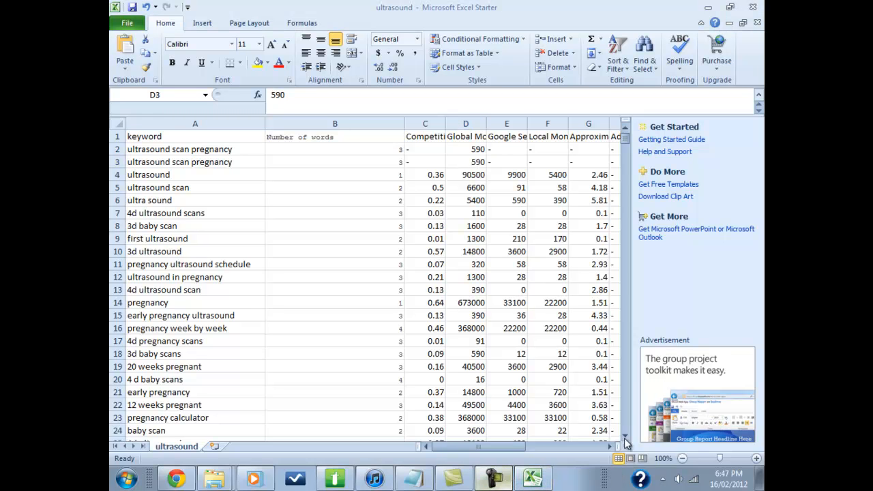